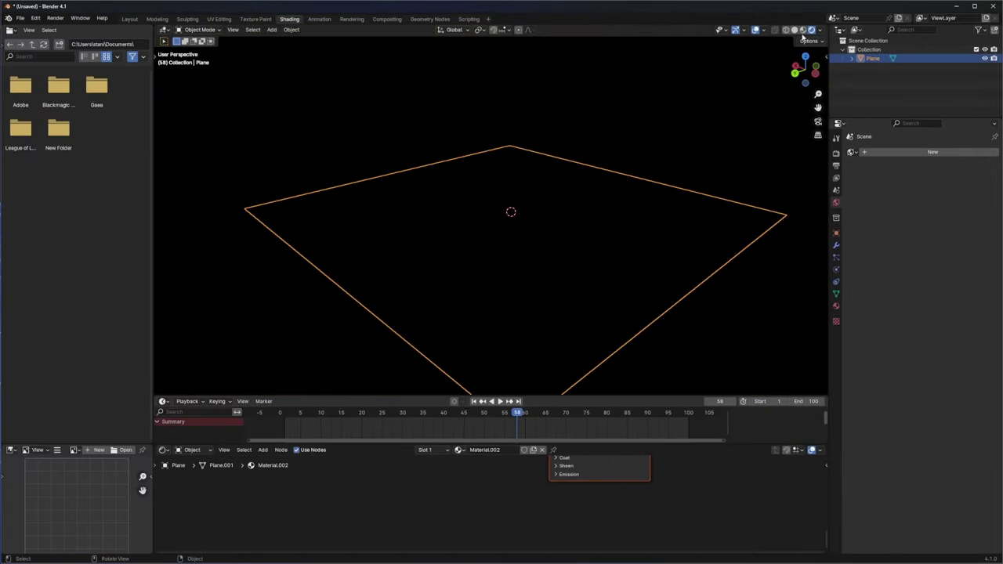
Switch to Material Preview and add math nodes, multiplying the two threshold results into a square mask.
{"action": "left_click", "coordinate": [803, 30]}
{"action": "key", "text": "shift+a"}
{"action": "type", "text": "math"}
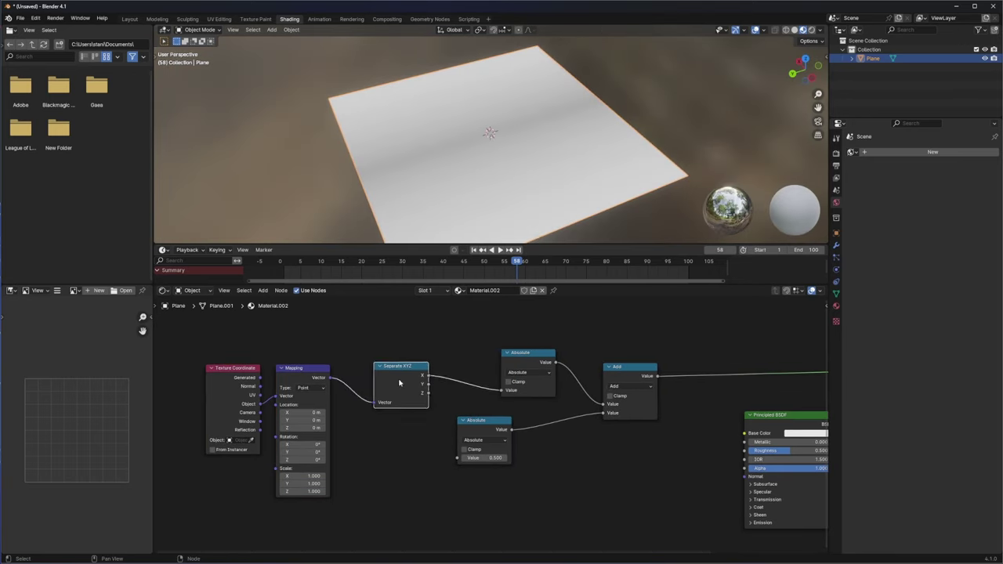
{"action": "scroll", "coordinate": [453, 445], "scroll_direction": "right", "scroll_amount": 3, "text": "ctrl"}
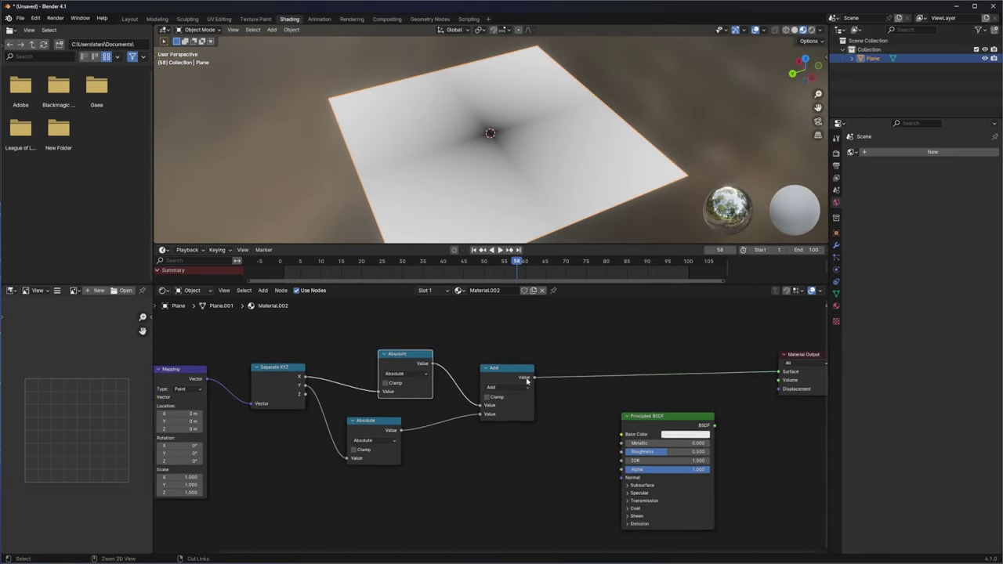
{"action": "scroll", "coordinate": [495, 456], "scroll_direction": "right", "scroll_amount": 2, "text": "ctrl"}
{"action": "left_click", "coordinate": [564, 398]}
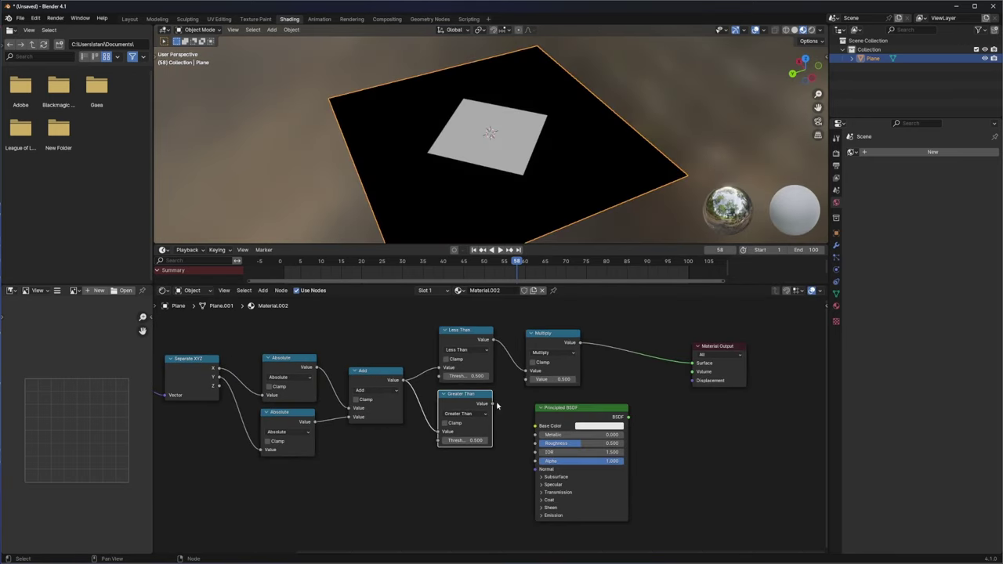
Rewind to the first frame and stop the animation playback.
{"action": "key", "text": "shift+Left"}
{"action": "scroll", "coordinate": [399, 445], "scroll_direction": "left", "scroll_amount": 5, "text": "ctrl"}
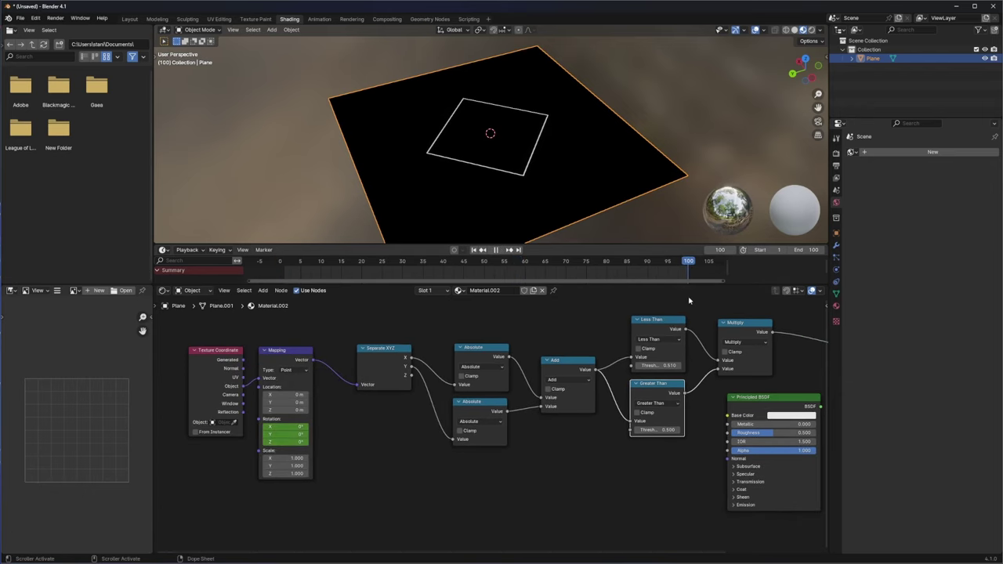
{"action": "key", "text": "Escape"}
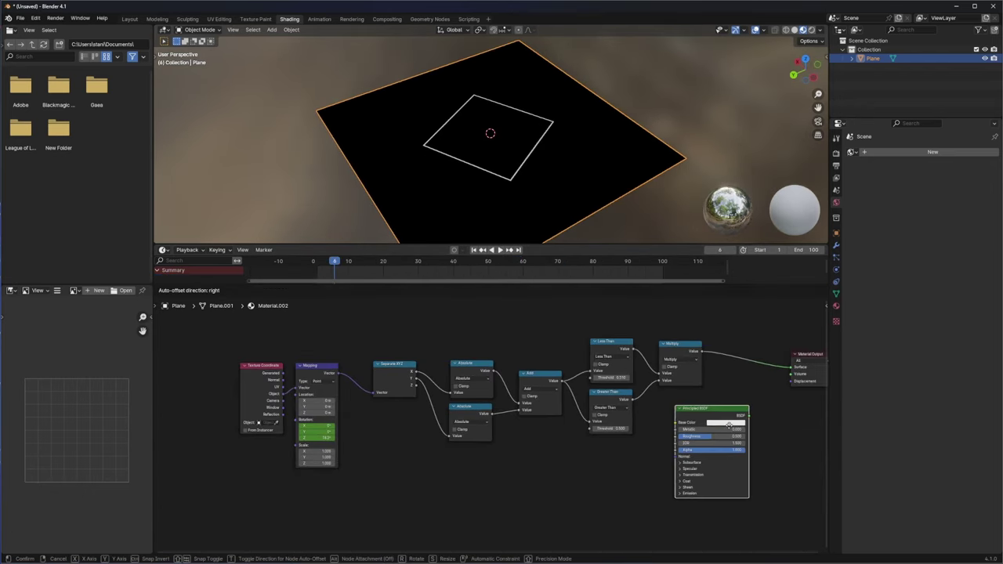
{"action": "scroll", "coordinate": [417, 361], "scroll_direction": "right", "scroll_amount": 5, "text": "ctrl"}
Make the outline glow red with a red ramp stop and emission strength 13.1, then play it.
{"action": "left_click", "coordinate": [482, 405]}
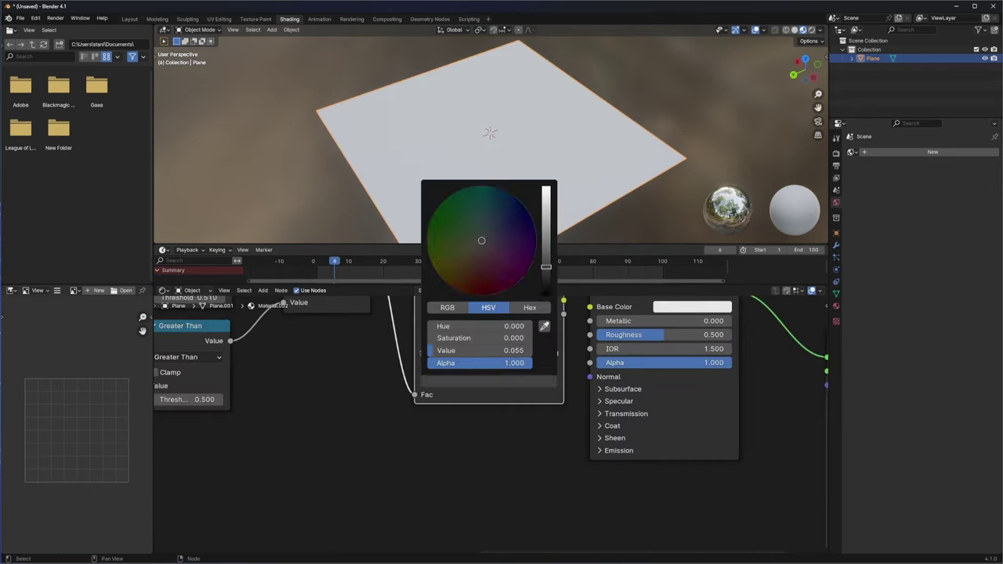
{"action": "scroll", "coordinate": [482, 376], "scroll_direction": "up", "scroll_amount": 3}
{"action": "left_click_drag", "start_coordinate": [522, 359], "coordinate": [550, 400]}
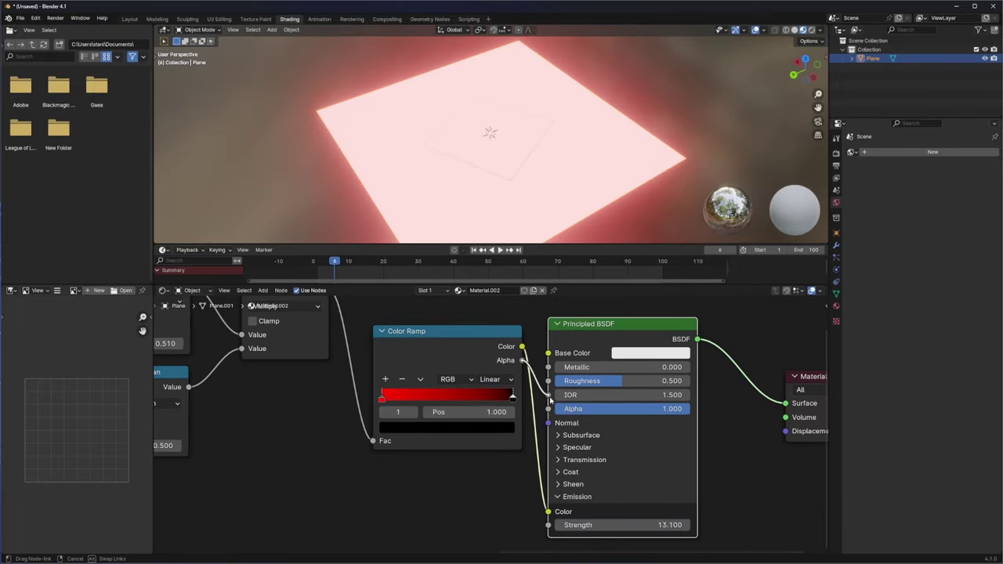
{"action": "key", "text": "space"}
Box-select the square outline nodes and group them into one node with Ctrl+G.
{"action": "scroll", "coordinate": [443, 401], "scroll_direction": "down", "scroll_amount": 5}
{"action": "left_click_drag", "start_coordinate": [201, 331], "coordinate": [596, 470]}
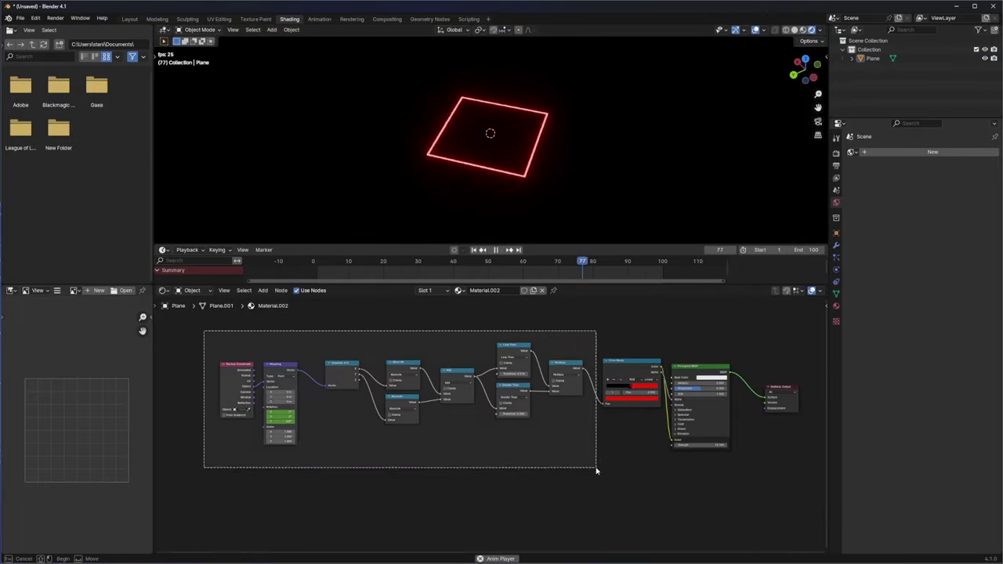
{"action": "key", "text": "ctrl+g"}
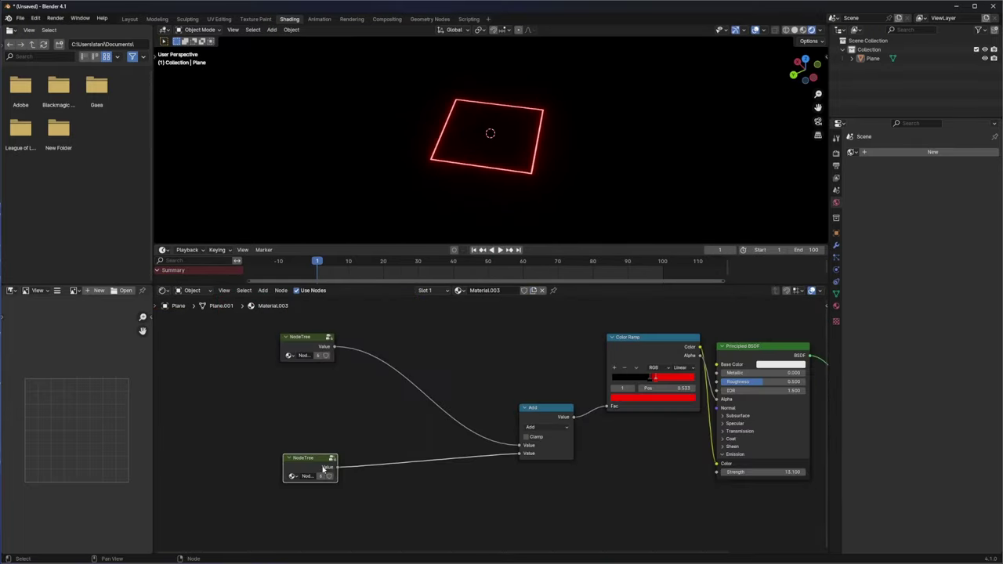
Inside the NodeTree.001 group, play the animation from frame 1 and view the plane from above.
{"action": "key", "text": "Tab"}
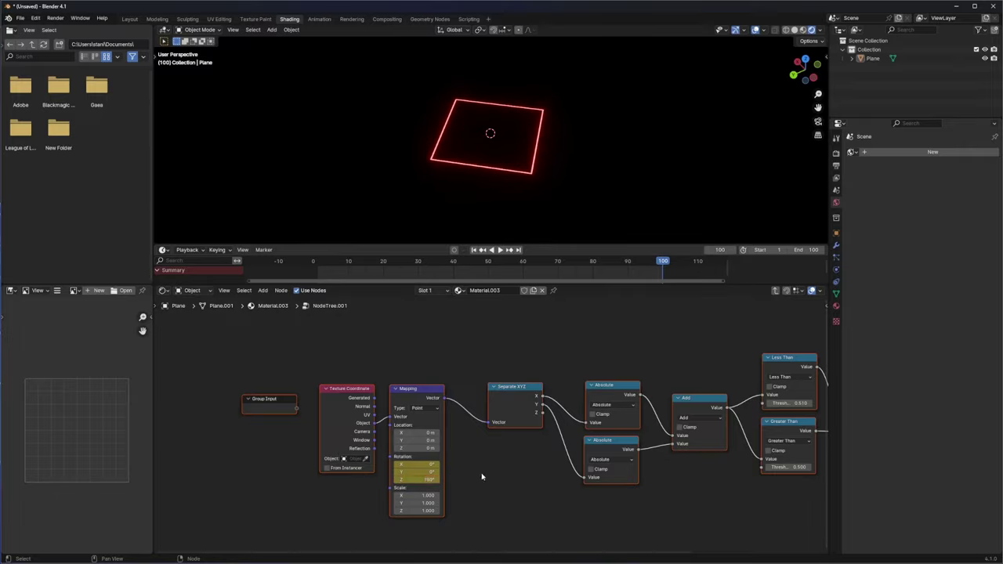
{"action": "left_click", "coordinate": [317, 271]}
{"action": "key", "text": "space"}
{"action": "left_click_drag", "start_coordinate": [419, 284], "coordinate": [420, 373]}
{"action": "left_click", "coordinate": [653, 230]}
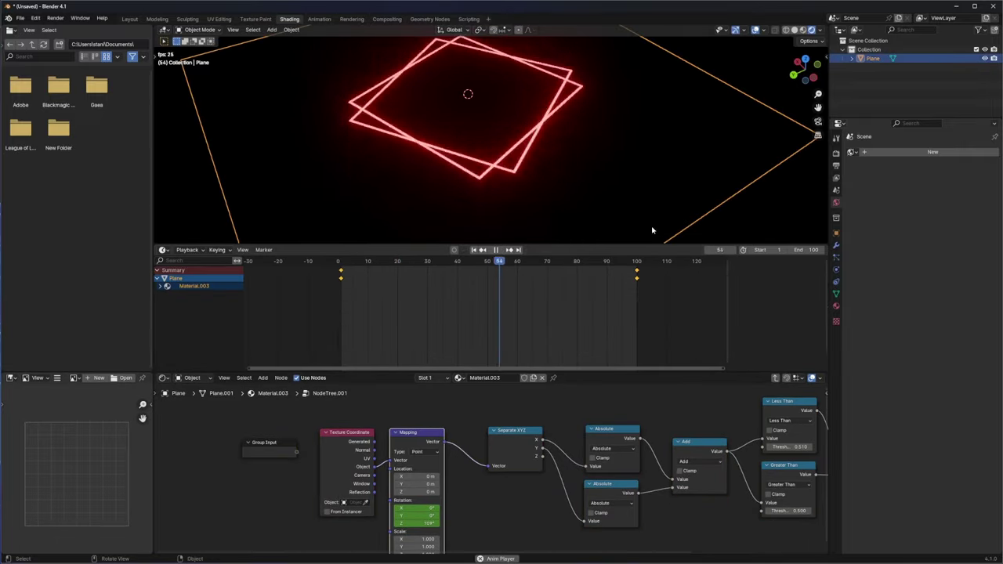
{"action": "left_click", "coordinate": [672, 170]}
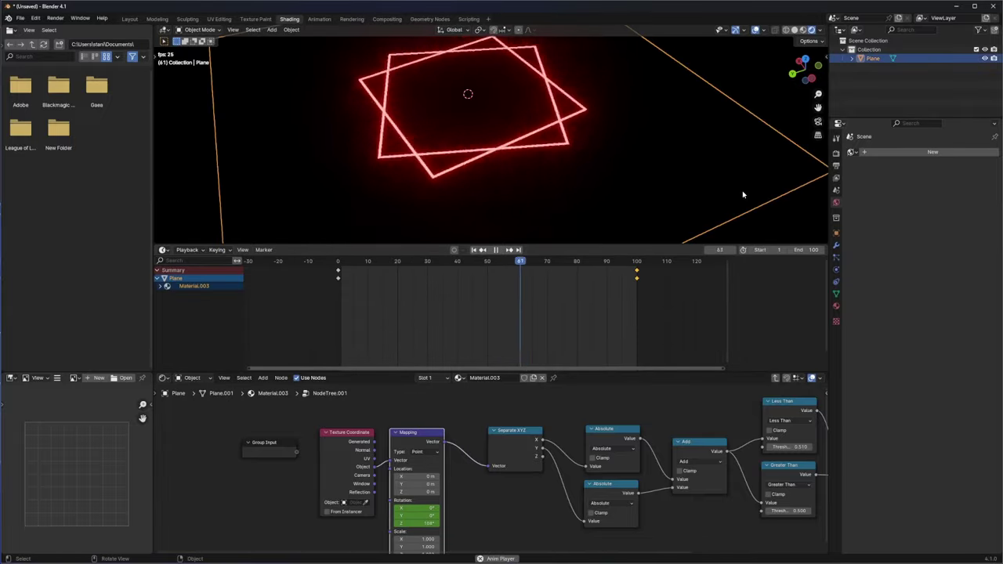
{"action": "key", "text": "alt+a"}
{"action": "key", "text": "KP_7"}
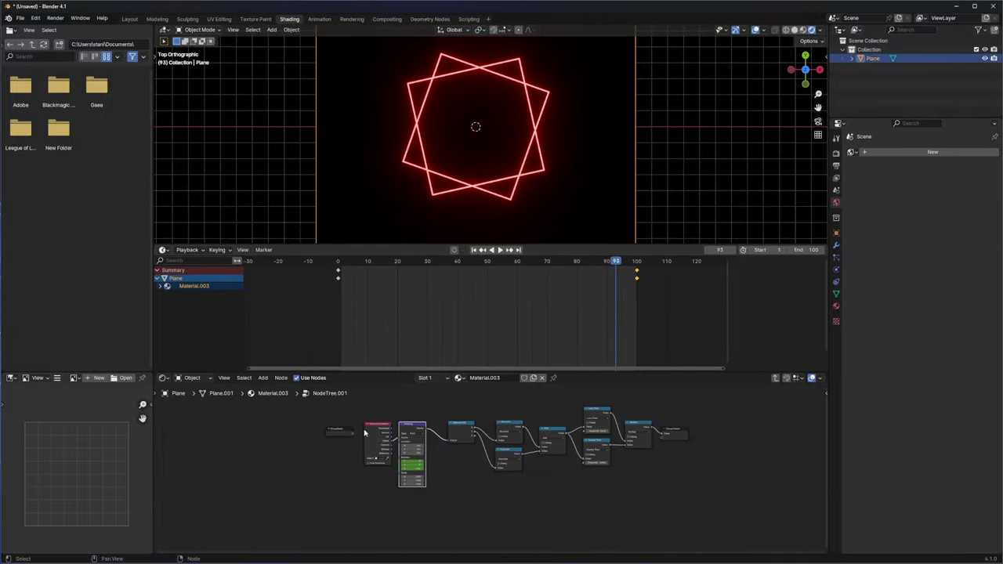
Leave the group, stop playback, and bring the left part of the node tree into view.
{"action": "key", "text": "Tab"}
{"action": "key", "text": "space"}
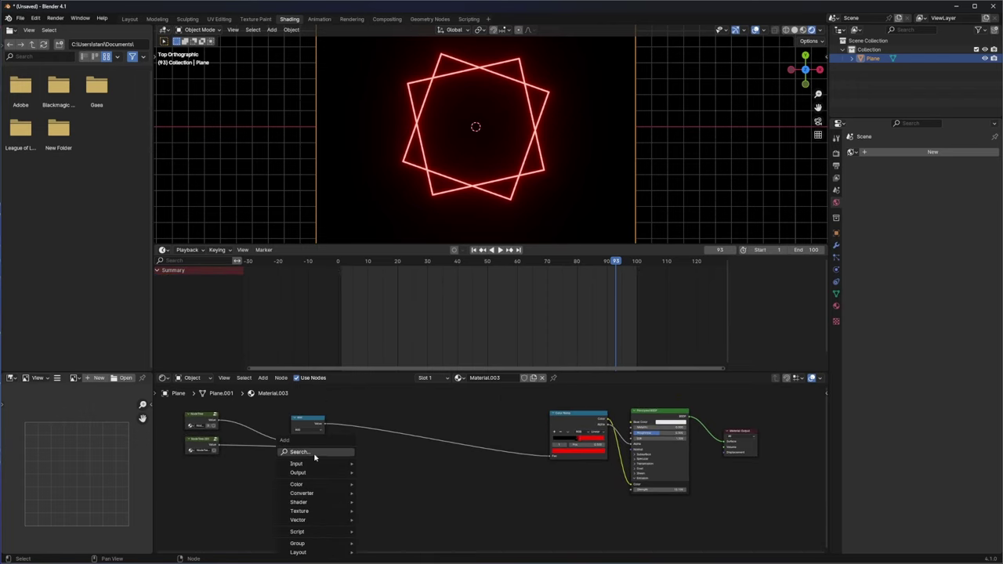
{"action": "scroll", "coordinate": [359, 488], "scroll_direction": "up", "scroll_amount": 1}
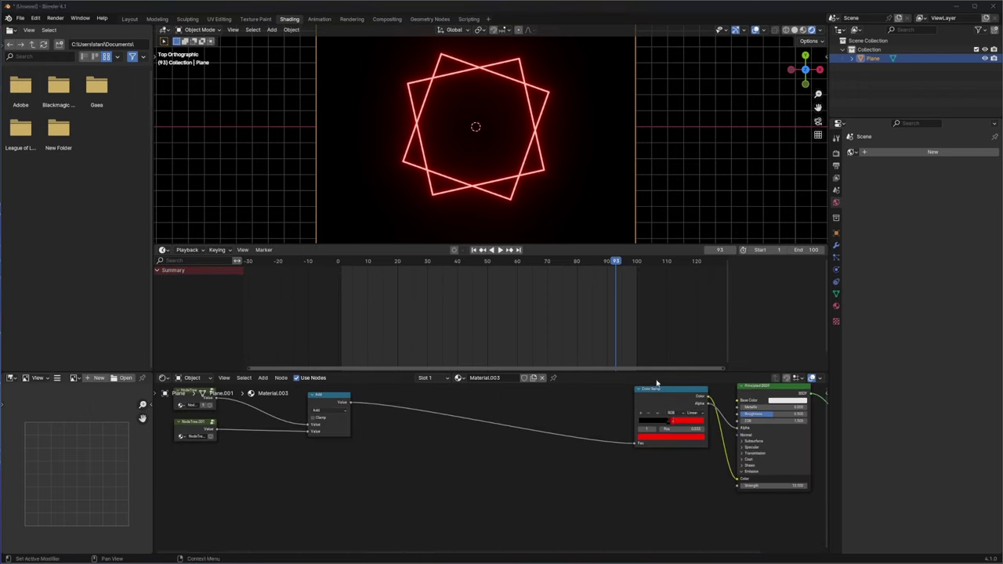
{"action": "middle_click_drag", "start_coordinate": [190, 467], "coordinate": [266, 464]}
{"action": "key", "text": "shift+a"}
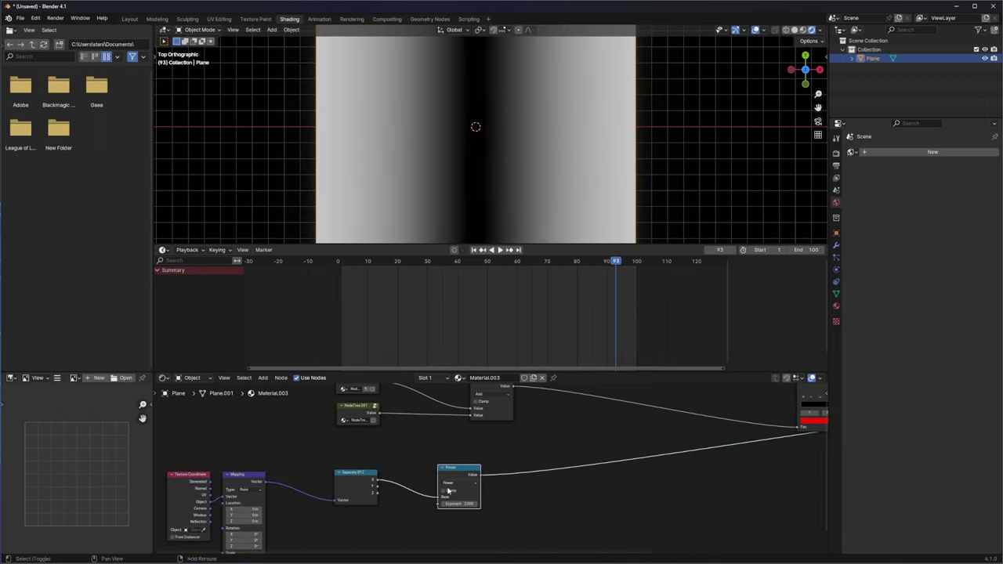
Feed the Power result into the Add node and edit the Less Than threshold to form the ring.
{"action": "left_click_drag", "start_coordinate": [461, 502], "coordinate": [460, 500]}
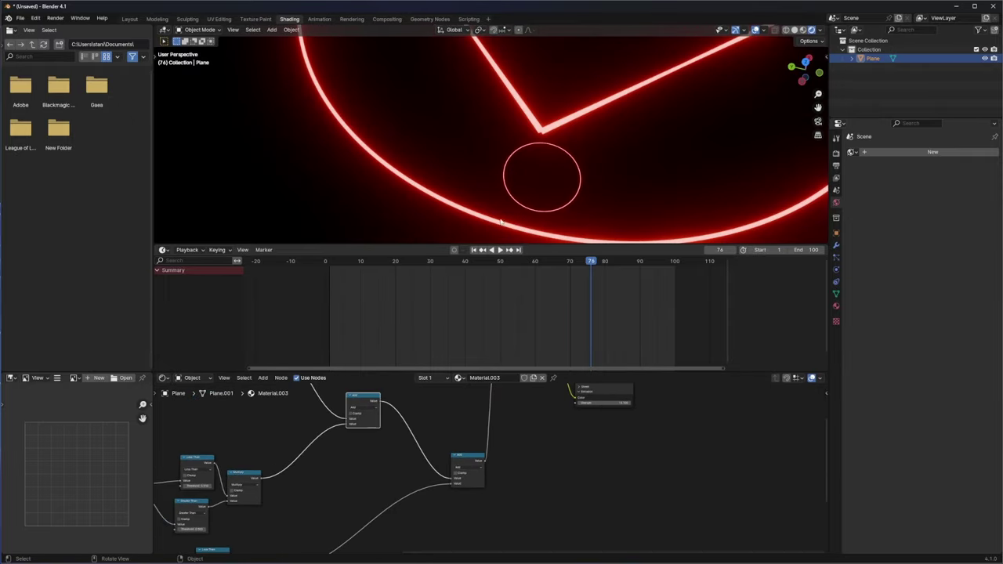
{"action": "left_click", "coordinate": [376, 439]}
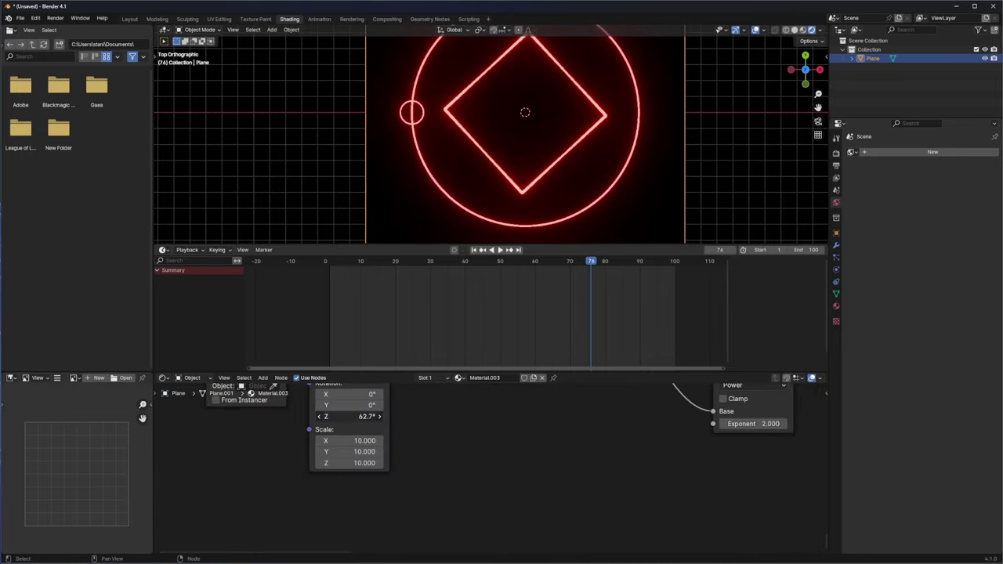
Add a node for the four evenly spaced circles and frame the whole node tree.
{"action": "key", "text": "shift+a"}
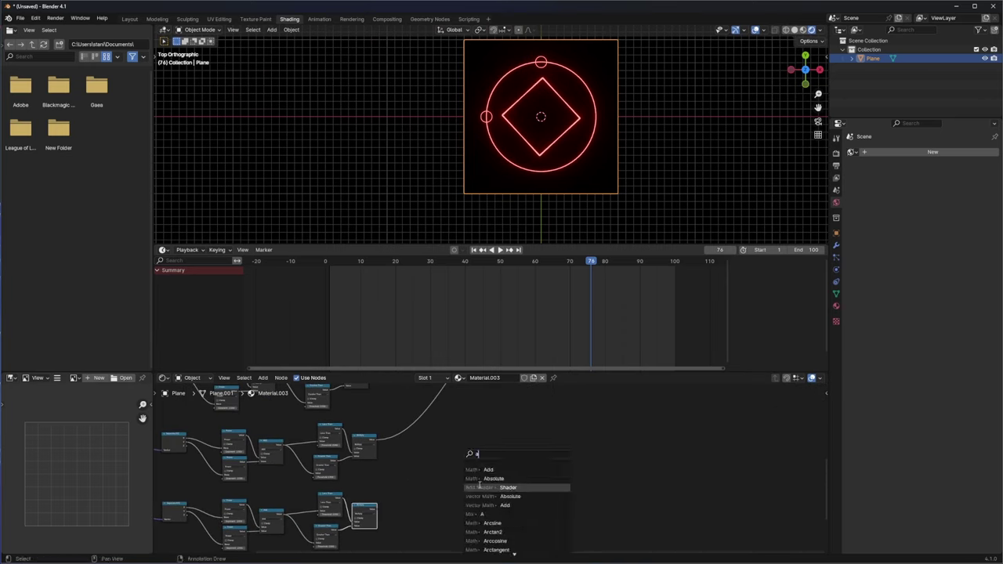
{"action": "left_click", "coordinate": [502, 485]}
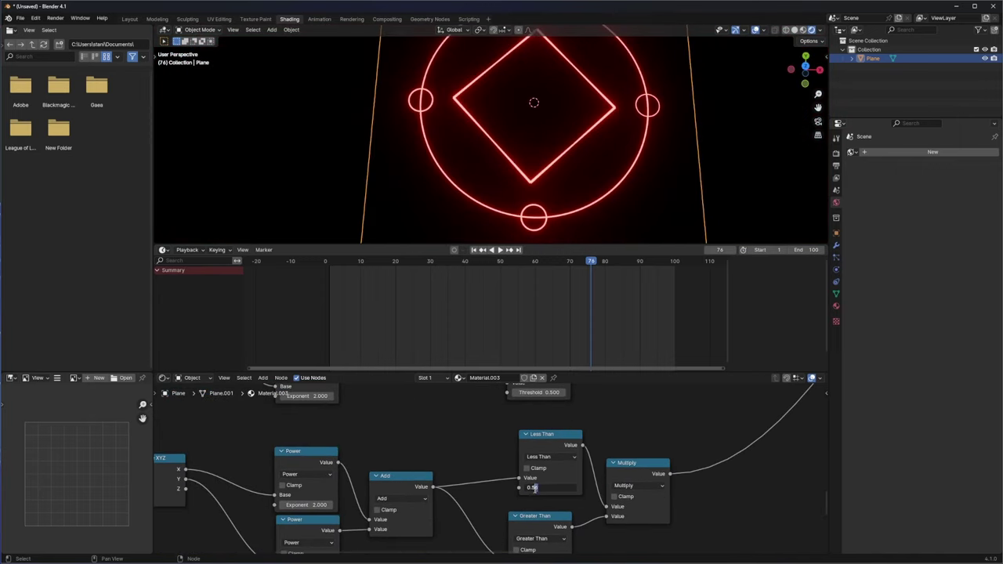
{"action": "key", "text": "Home"}
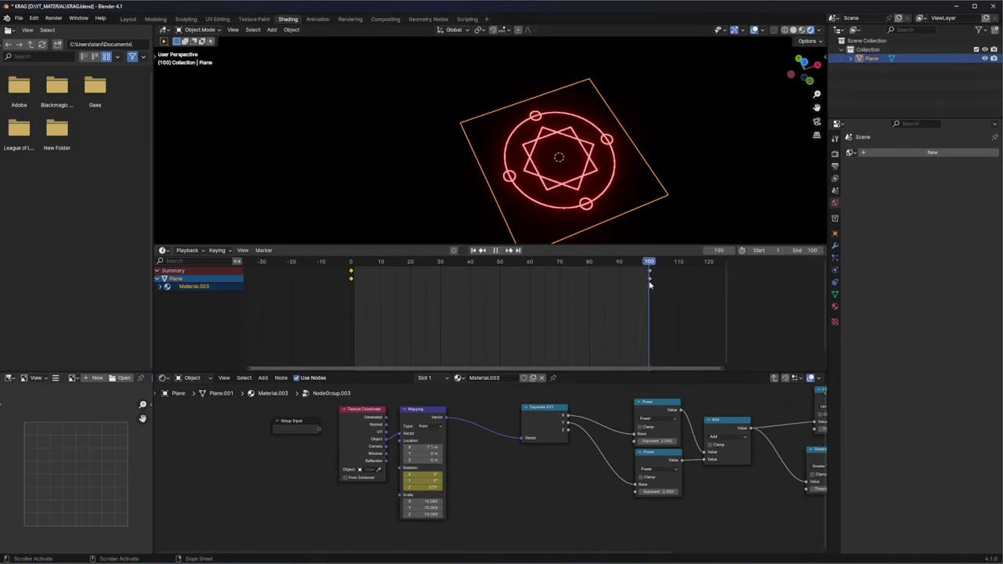
Scrub back to frame 1, group the ring nodes for a second outer ring, and add a cylinder.
{"action": "left_click_drag", "start_coordinate": [649, 286], "coordinate": [353, 281]}
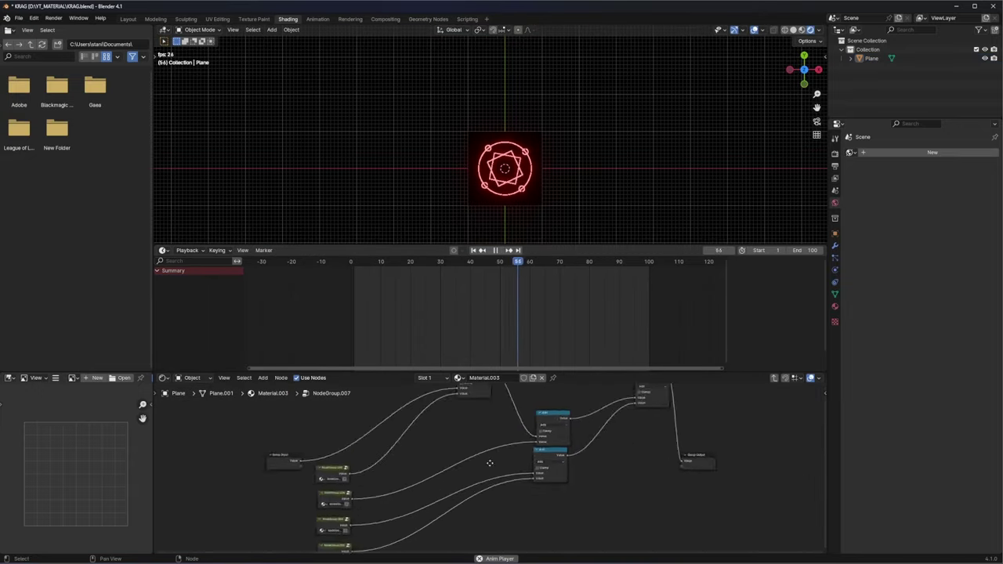
{"action": "right_click", "coordinate": [382, 447]}
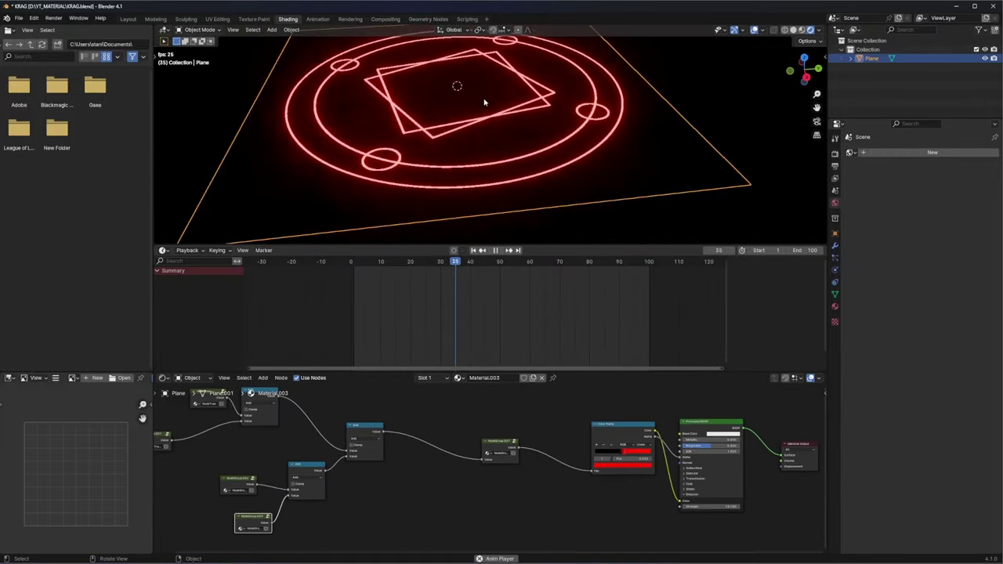
{"action": "key", "text": "shift+a"}
Add the cylinder and view its material nodes with the cylinder seen from the front.
{"action": "left_click", "coordinate": [538, 210]}
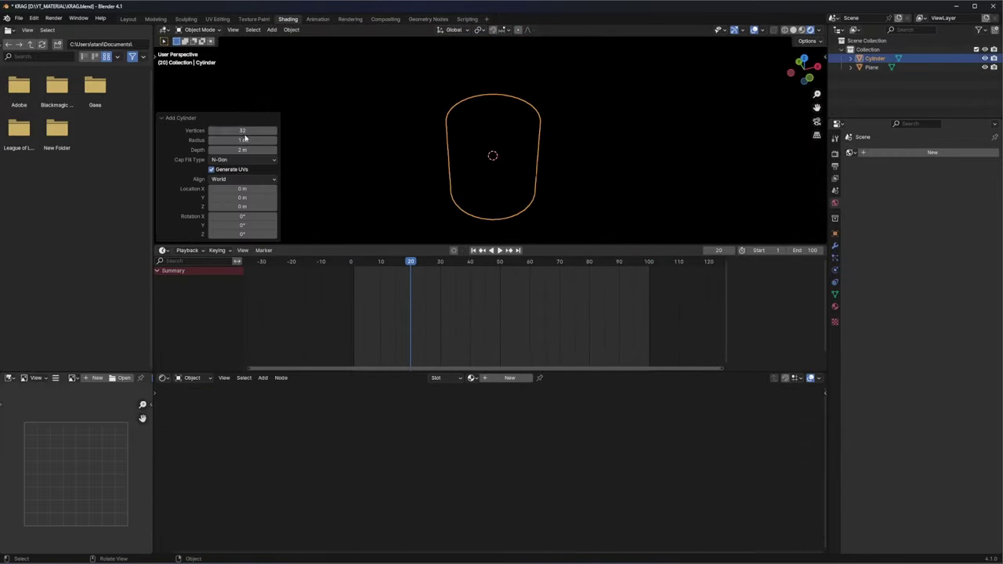
{"action": "key", "text": "Tab"}
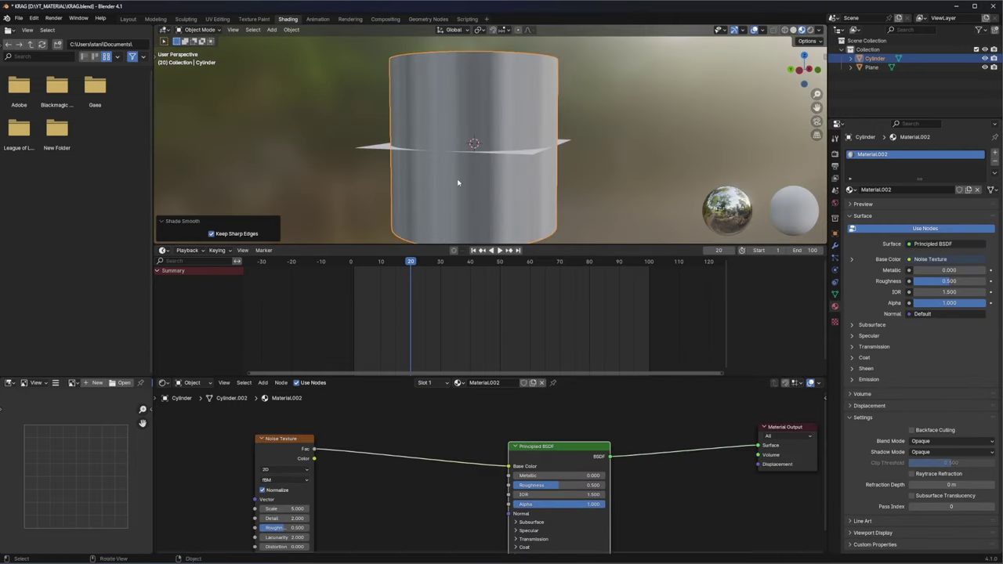
{"action": "mouse_move", "coordinate": [350, 423]}
{"action": "middle_mouse_down"}
{"action": "mouse_move", "coordinate": [374, 473]}
{"action": "mouse_move", "coordinate": [417, 486]}
{"action": "middle_mouse_up"}
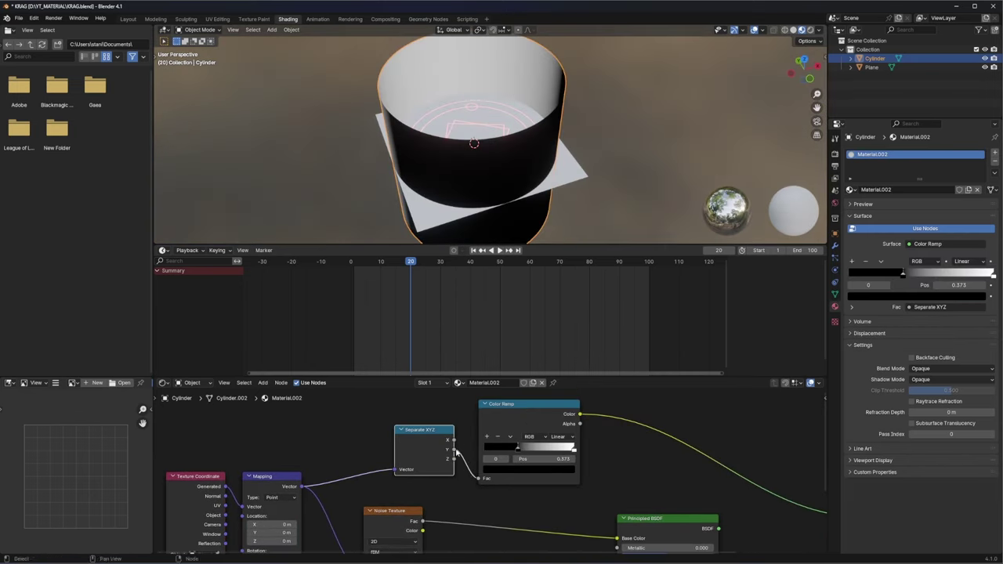
{"action": "key", "text": "KP_1"}
Slide the Color Ramp stops to about 0.43 and 0.45 for a smooth vertical gradient.
{"action": "left_click_drag", "start_coordinate": [552, 452], "coordinate": [525, 453]}
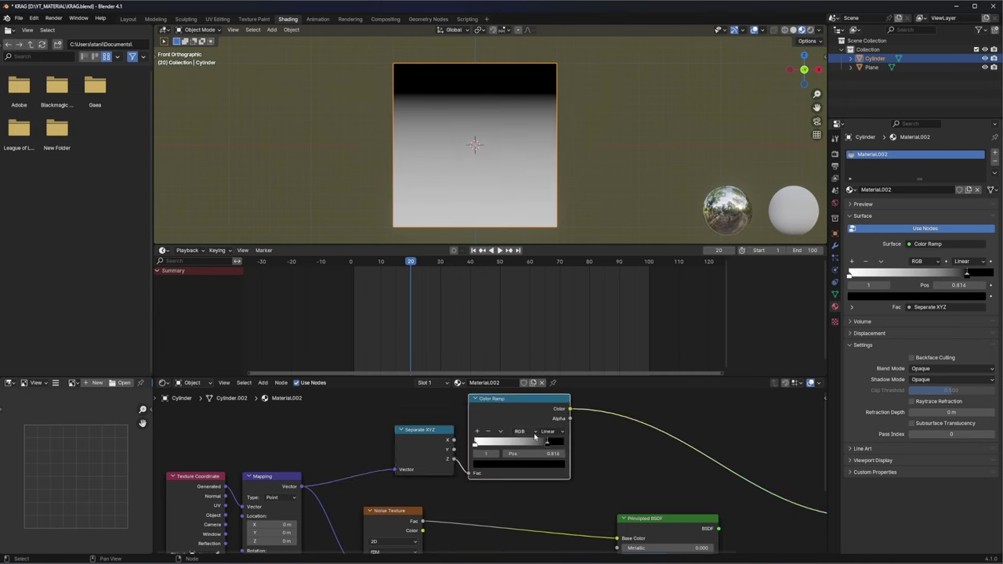
{"action": "left_click_drag", "start_coordinate": [570, 408], "coordinate": [627, 424]}
{"action": "type", "text": "ma"}
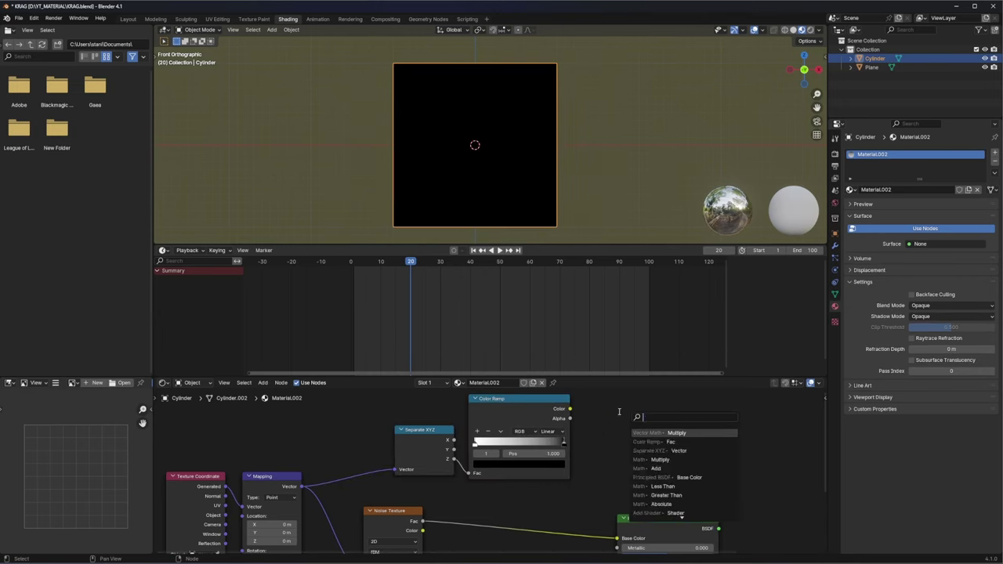
{"action": "key", "text": "Escape"}
{"action": "left_click_drag", "start_coordinate": [562, 444], "coordinate": [510, 445]}
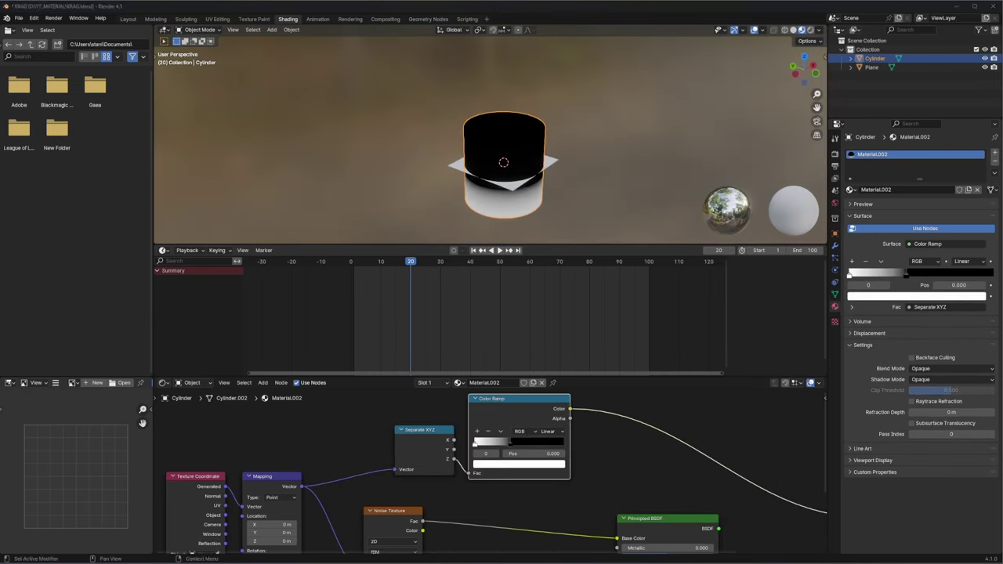
{"action": "left_click", "coordinate": [509, 446]}
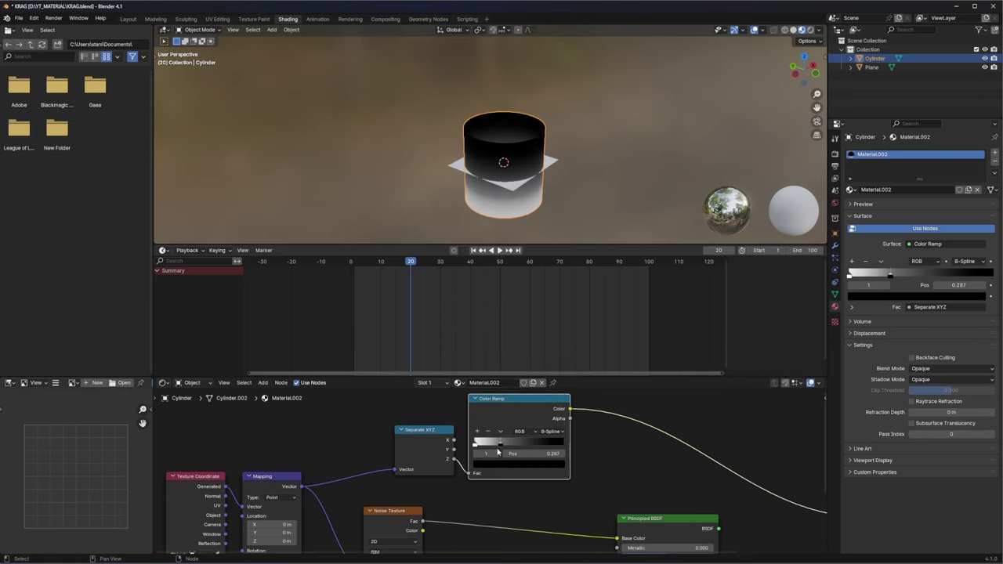
{"action": "left_click_drag", "start_coordinate": [497, 451], "coordinate": [512, 451]}
{"action": "scroll", "coordinate": [512, 452], "scroll_direction": "down", "scroll_amount": 2}
{"action": "left_click_drag", "start_coordinate": [322, 473], "coordinate": [502, 464]}
{"action": "type", "text": "mix co"}
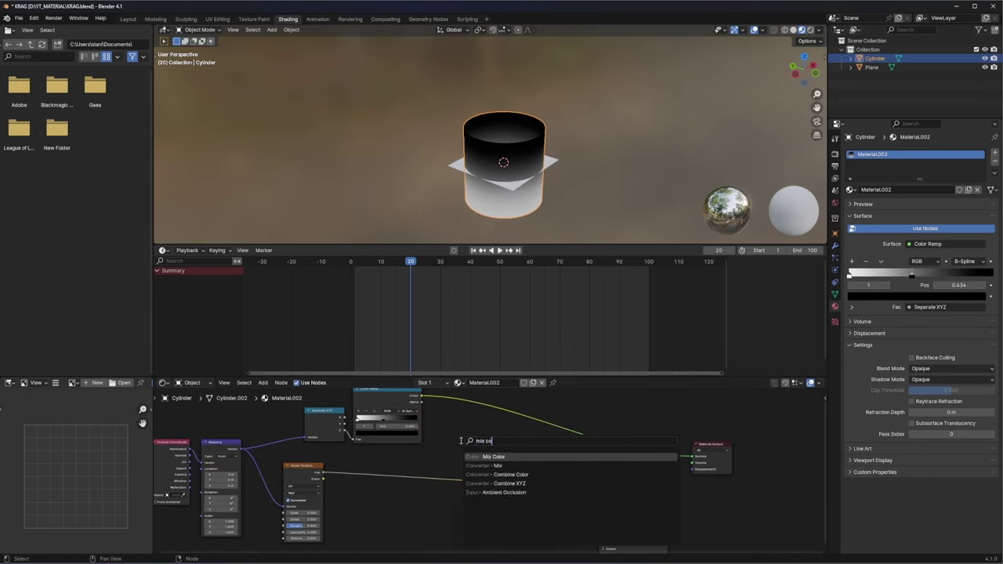
Add a Multiply Mix node and route the ramp into the Principled BSDF Emission Color.
{"action": "key", "text": "Return"}
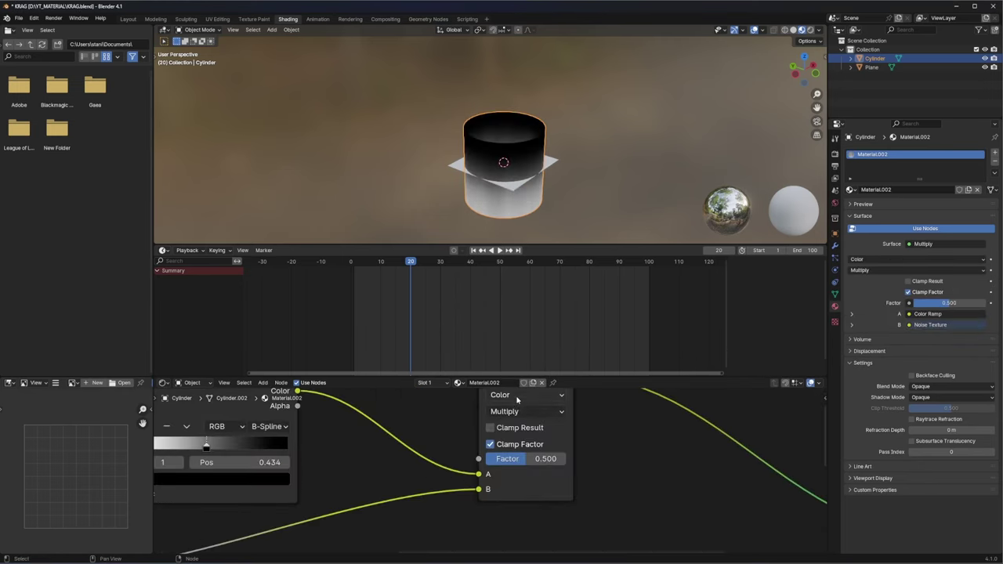
{"action": "mouse_move", "coordinate": [549, 470]}
{"action": "left_mouse_down"}
{"action": "mouse_move", "coordinate": [586, 434]}
{"action": "mouse_move", "coordinate": [548, 443]}
{"action": "left_mouse_up"}
{"action": "scroll", "coordinate": [408, 445], "scroll_direction": "down", "scroll_amount": 2}
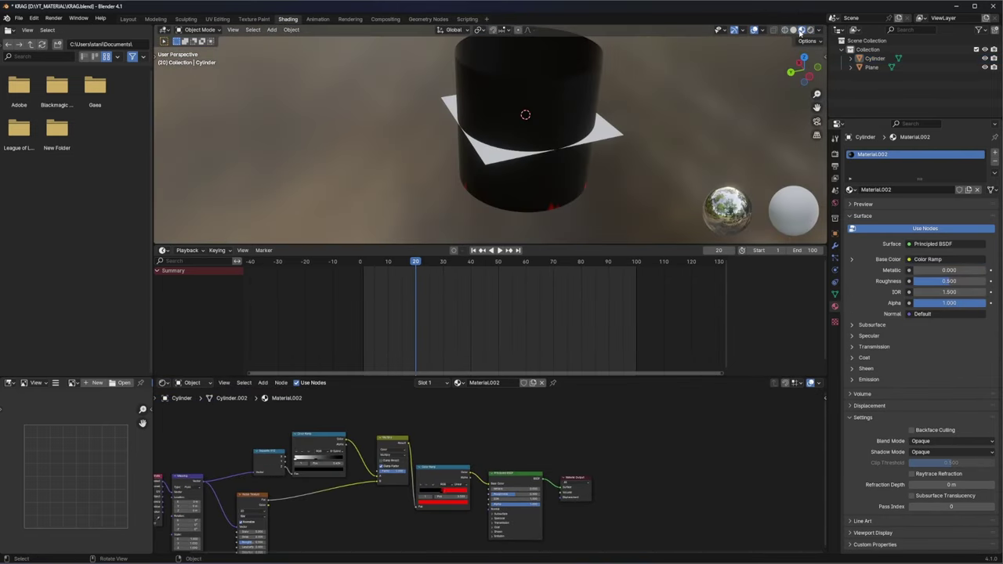
{"action": "scroll", "coordinate": [439, 470], "scroll_direction": "up", "scroll_amount": 2}
{"action": "left_click", "coordinate": [538, 493]}
{"action": "left_click_drag", "start_coordinate": [521, 416], "coordinate": [522, 505]}
{"action": "left_click", "coordinate": [457, 430], "text": "ctrl+shift"}
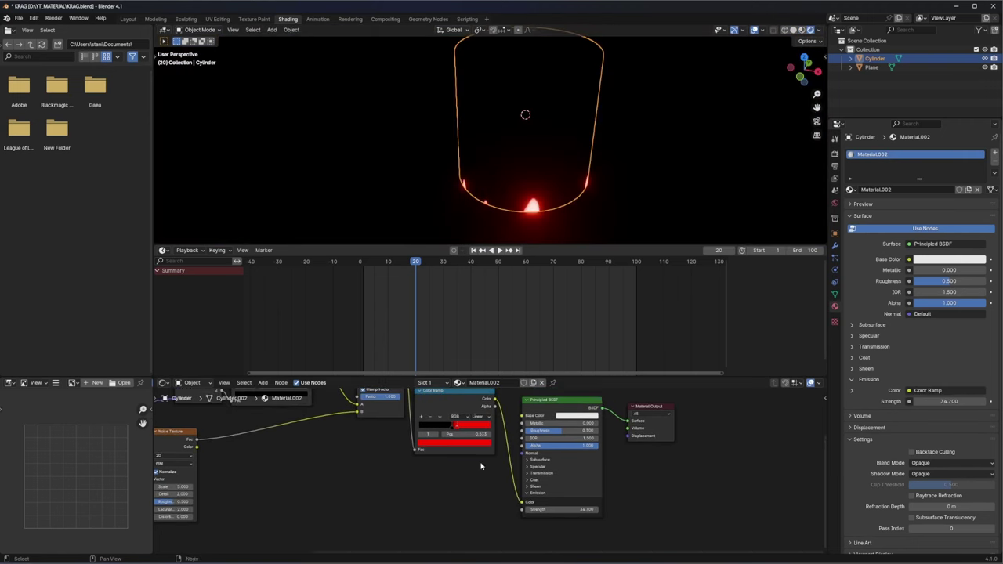
{"action": "middle_click_drag", "start_coordinate": [457, 429], "coordinate": [492, 473]}
Select the glowing cylinder and review its render and material settings.
{"action": "middle_click_drag", "start_coordinate": [502, 157], "coordinate": [502, 110]}
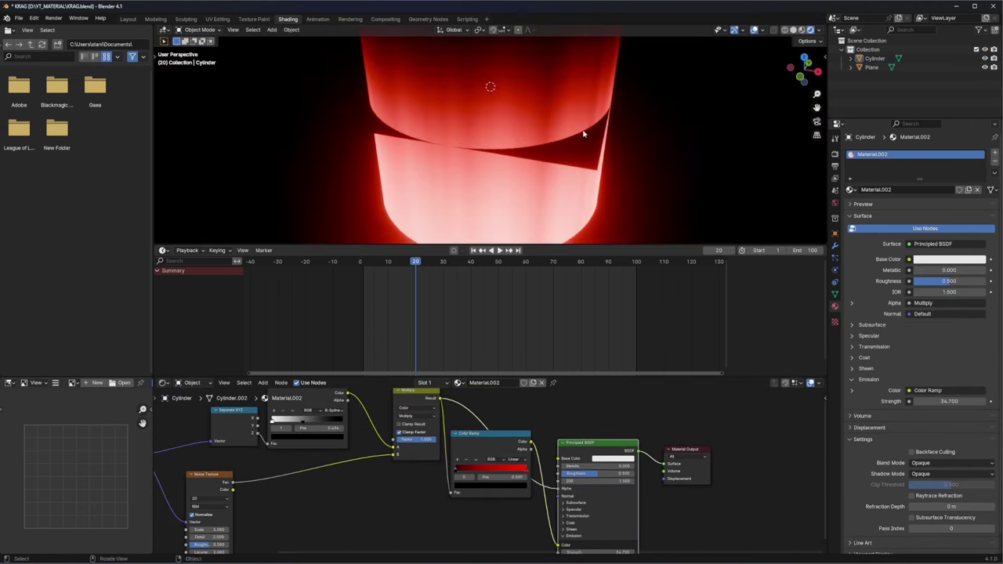
{"action": "left_click", "coordinate": [875, 58]}
{"action": "left_click", "coordinate": [835, 153]}
{"action": "left_click", "coordinate": [835, 306]}
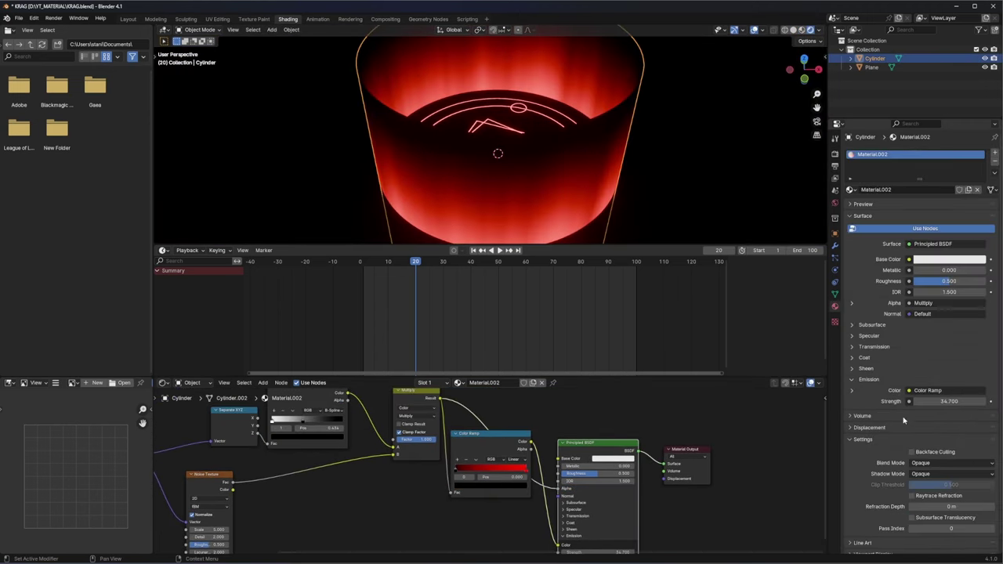
{"action": "scroll", "coordinate": [917, 353], "scroll_direction": "down", "scroll_amount": 2}
Scale the cylinder mesh up about 2.2 times in Edit Mode from the front view.
{"action": "key", "text": "Tab"}
{"action": "key", "text": "KP_1"}
{"action": "key", "text": "s"}
{"action": "left_click", "coordinate": [796, 39]}
{"action": "mouse_move", "coordinate": [796, 39]}
{"action": "middle_mouse_down"}
{"action": "mouse_move", "coordinate": [571, 157]}
{"action": "mouse_move", "coordinate": [538, 40]}
{"action": "middle_mouse_up"}
{"action": "scroll", "coordinate": [538, 40], "scroll_direction": "up", "scroll_amount": 3}
{"action": "key", "text": "Tab"}
Move the Plane's geometry along X in Edit Mode from the top view.
{"action": "left_click", "coordinate": [432, 156]}
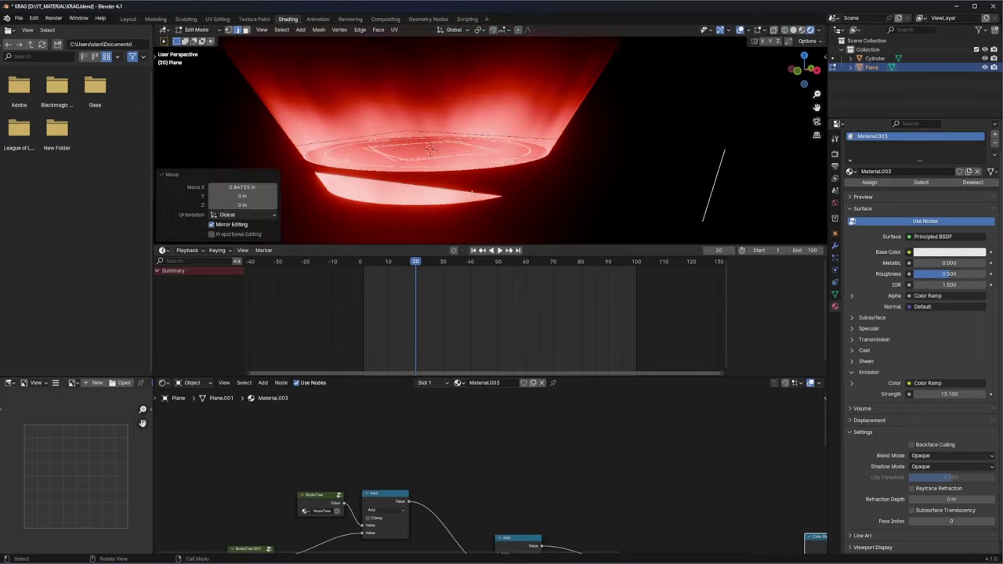
{"action": "key", "text": "Tab"}
{"action": "key", "text": "KP_7"}
{"action": "left_click", "coordinate": [411, 221]}
{"action": "middle_click_drag", "start_coordinate": [411, 221], "coordinate": [549, 118]}
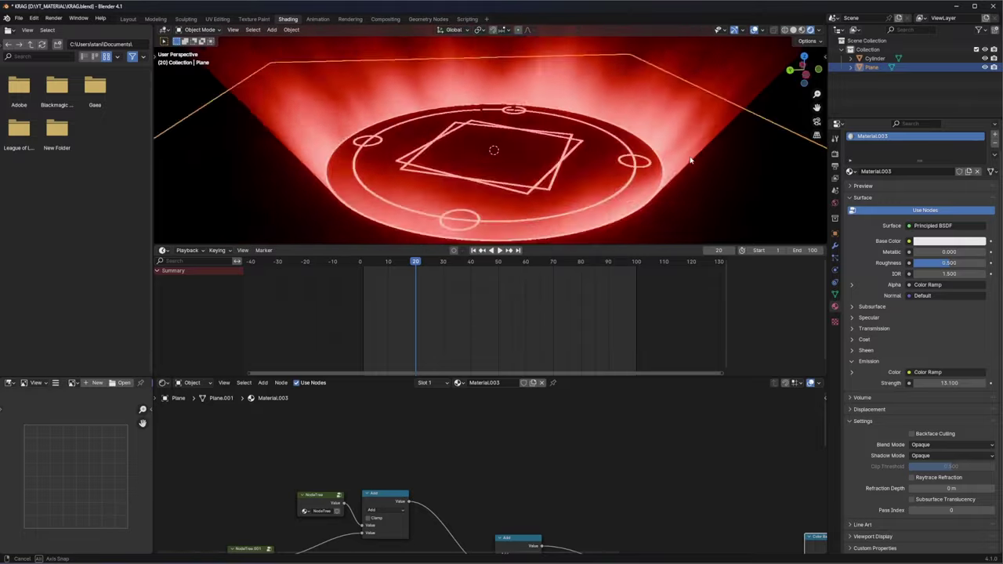
{"action": "key", "text": "Tab"}
Delete the cylinder's bottom faces and shrink the cylinder very slightly.
{"action": "left_click", "coordinate": [549, 196]}
{"action": "key", "text": "Tab"}
{"action": "key", "text": "KP_1"}
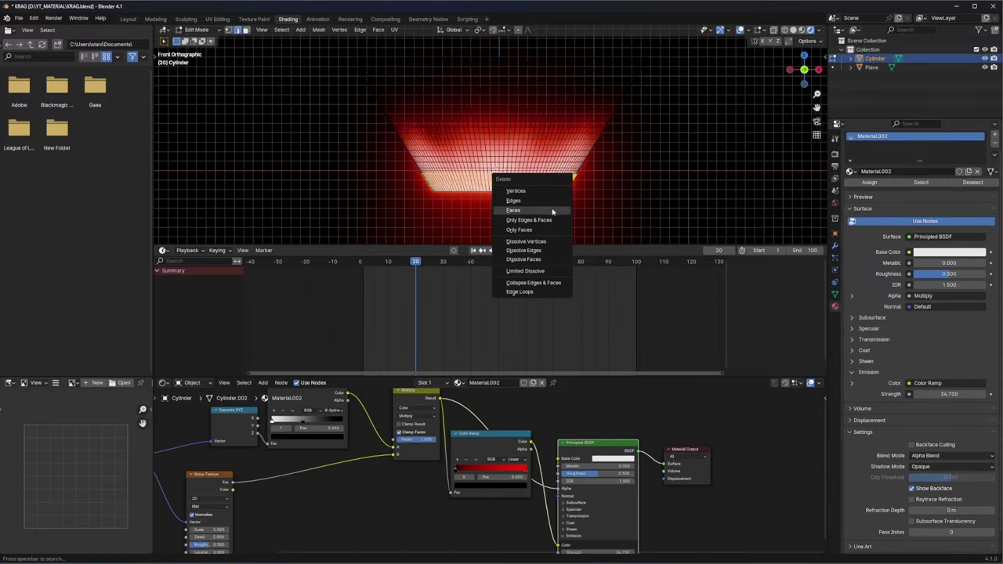
{"action": "left_click", "coordinate": [553, 211]}
{"action": "key", "text": "Tab"}
{"action": "key", "text": "s"}
{"action": "left_click", "coordinate": [553, 210]}
{"action": "middle_click_drag", "start_coordinate": [553, 210], "coordinate": [569, 212]}
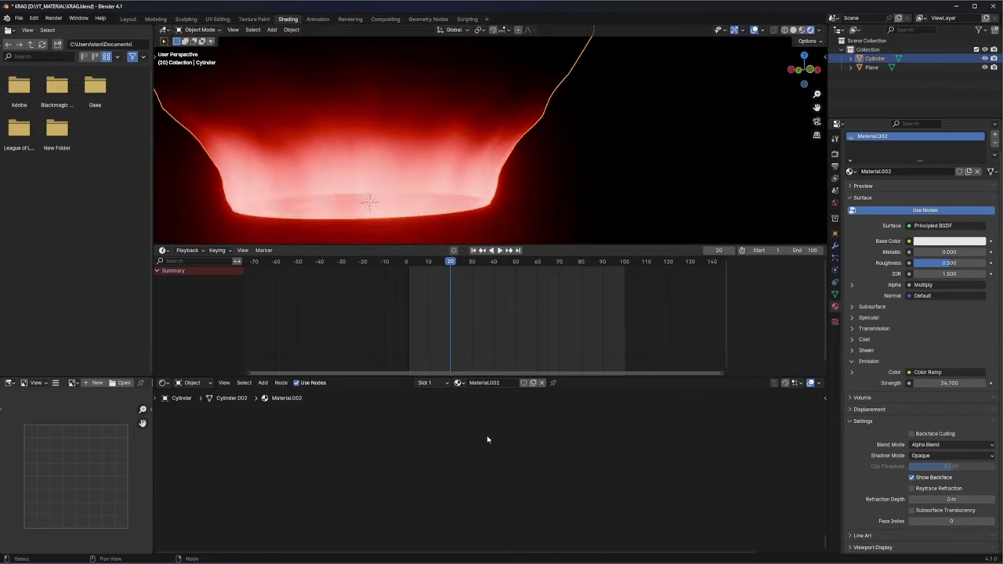
Scroll the view while preparing to add an Empty and a Displace modifier.
{"action": "scroll", "coordinate": [464, 424], "scroll_direction": "up", "scroll_amount": 3}
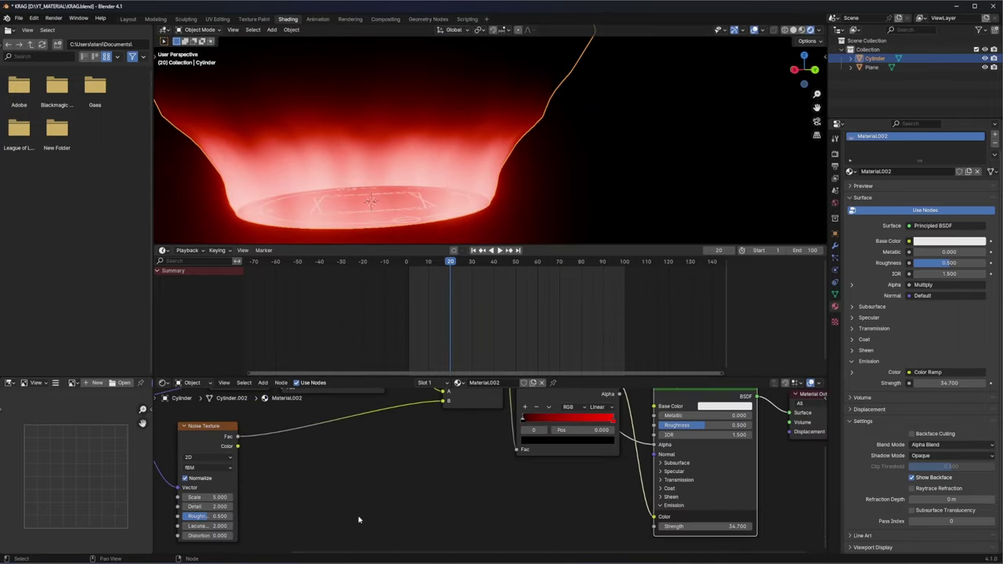
{"action": "scroll", "coordinate": [392, 463], "scroll_direction": "up", "scroll_amount": 2}
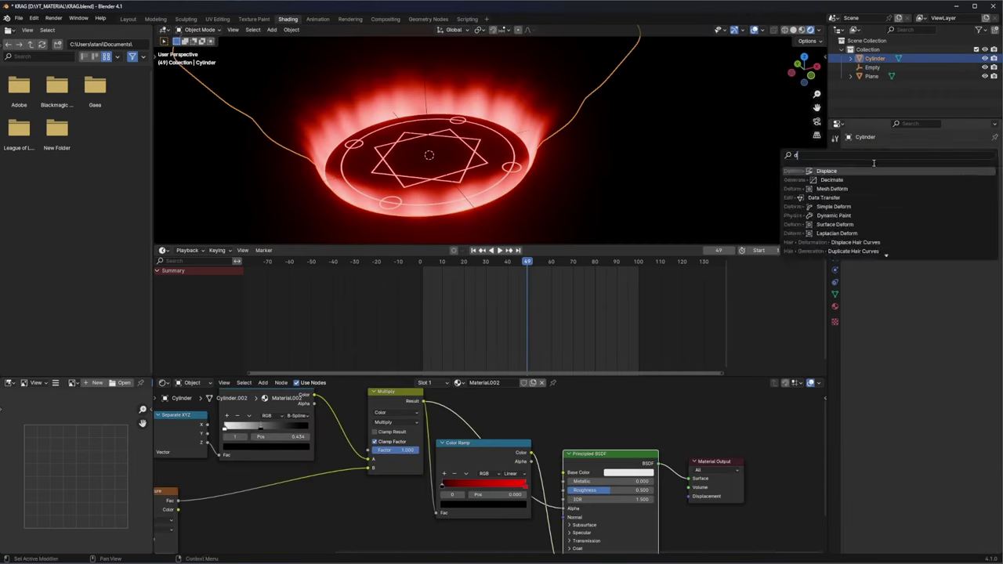
Give the Displace modifier a new texture and change the texture's type.
{"action": "left_click", "coordinate": [911, 182]}
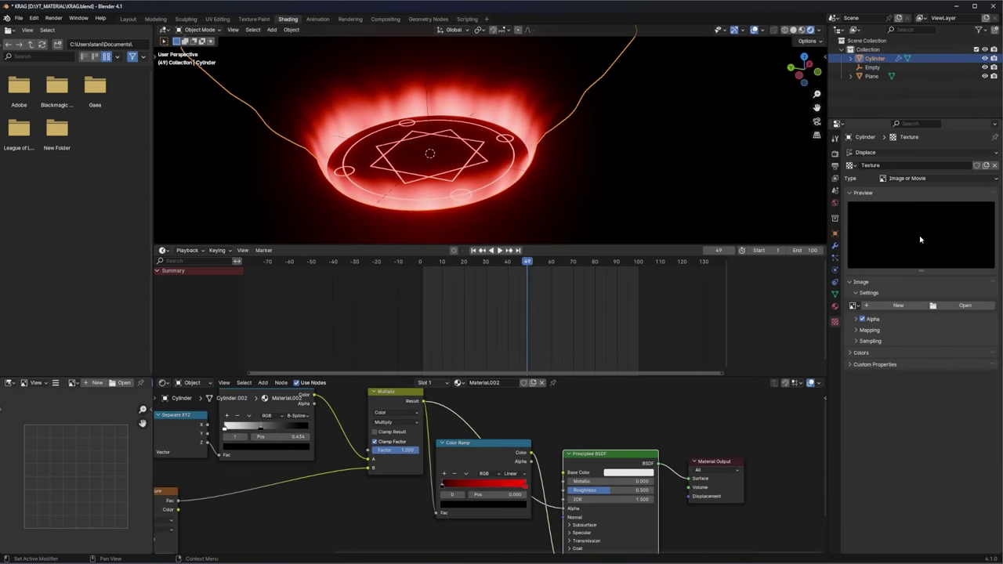
{"action": "left_click", "coordinate": [910, 233]}
{"action": "left_click", "coordinate": [835, 245]}
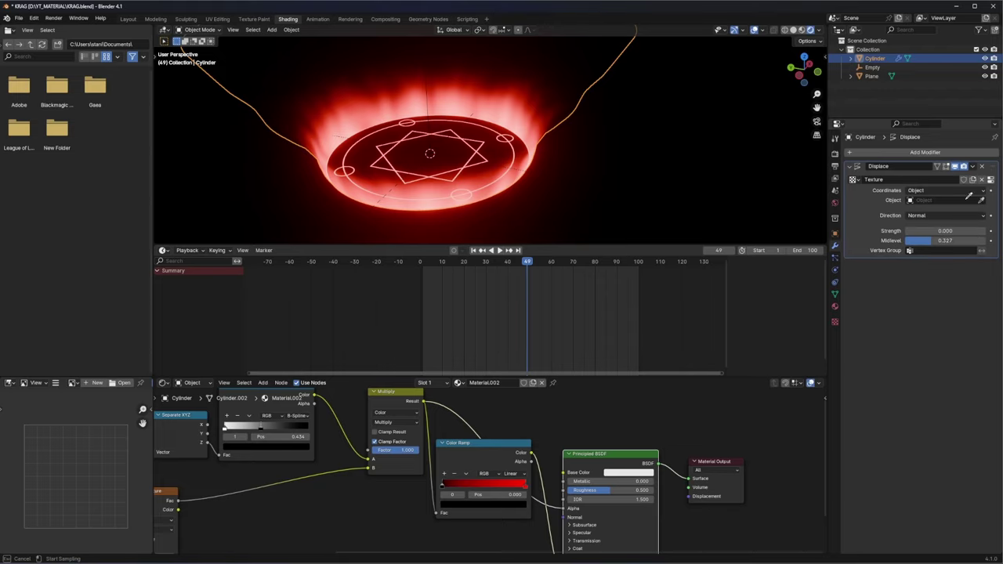
Move the Empty to shift where the displacement lands on the cylinder.
{"action": "left_click", "coordinate": [873, 67]}
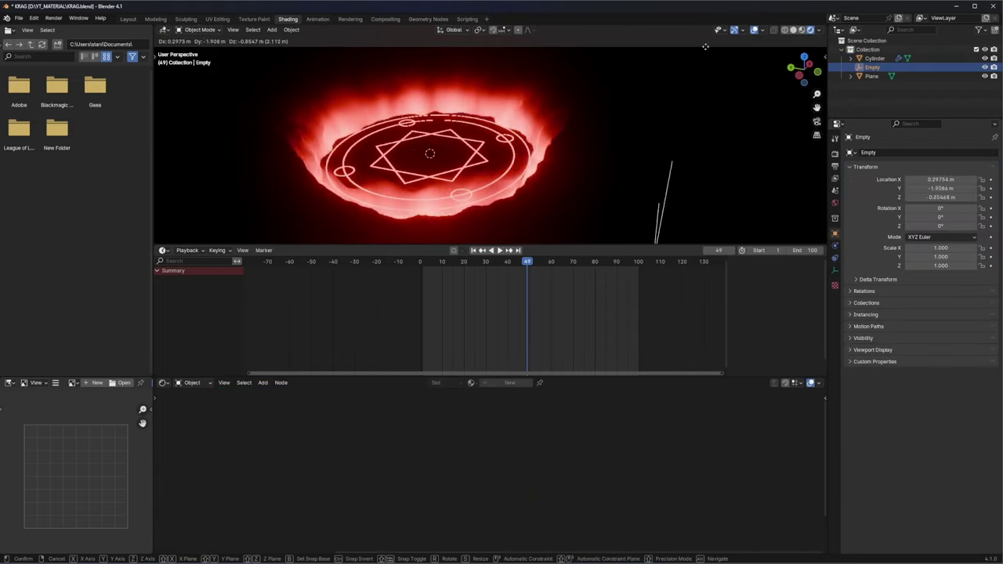
{"action": "key", "text": "KP_7"}
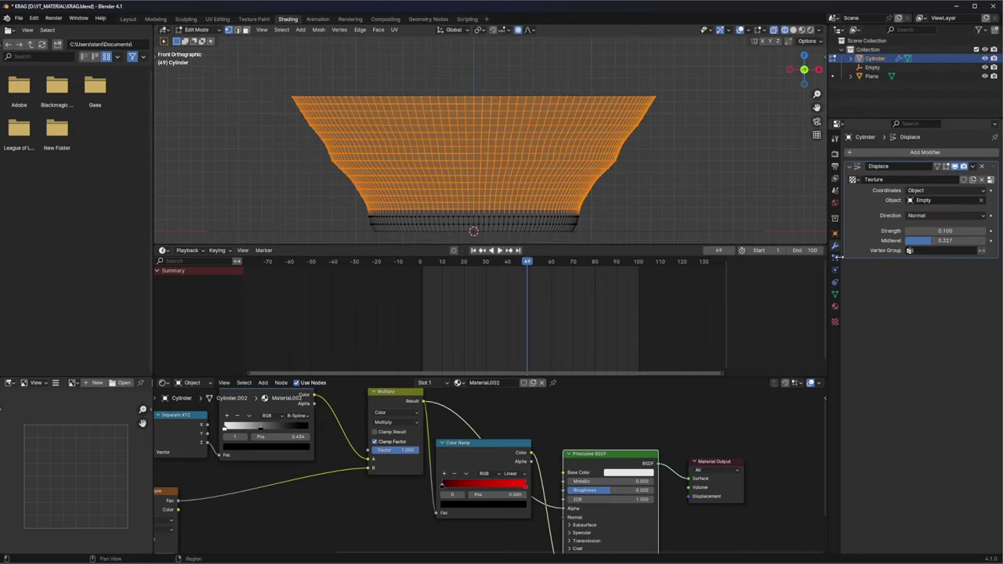
{"action": "left_click", "coordinate": [835, 233]}
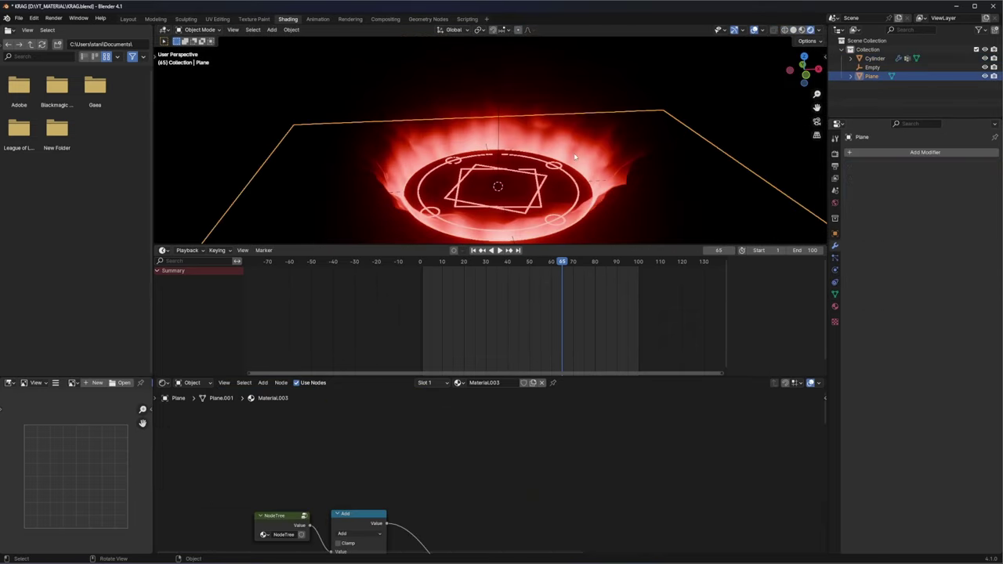
Select the Empty.
{"action": "left_click", "coordinate": [574, 153]}
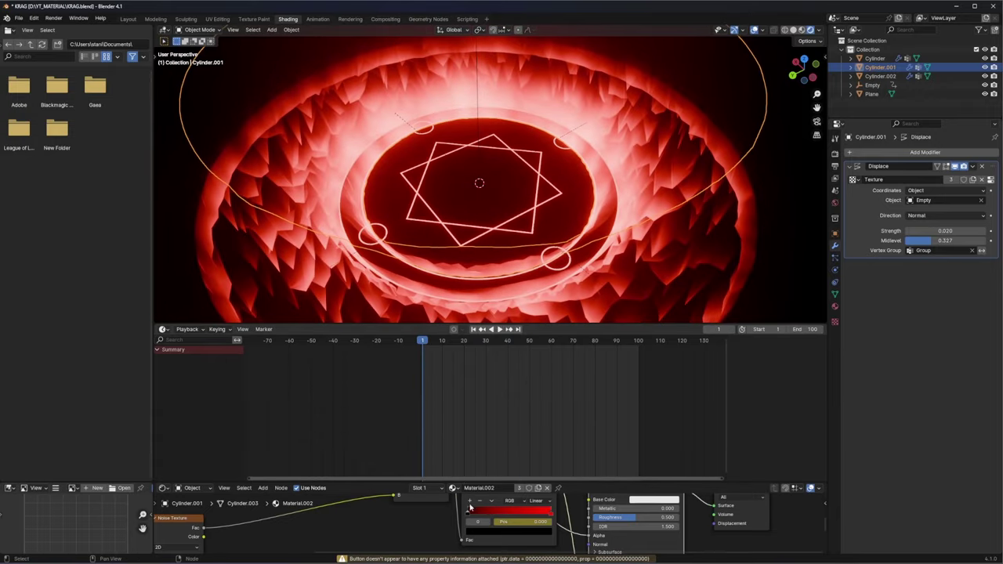
Move the Cylinder ring's fade keyframes 24 frames earlier while previewing playback.
{"action": "key", "text": "space"}
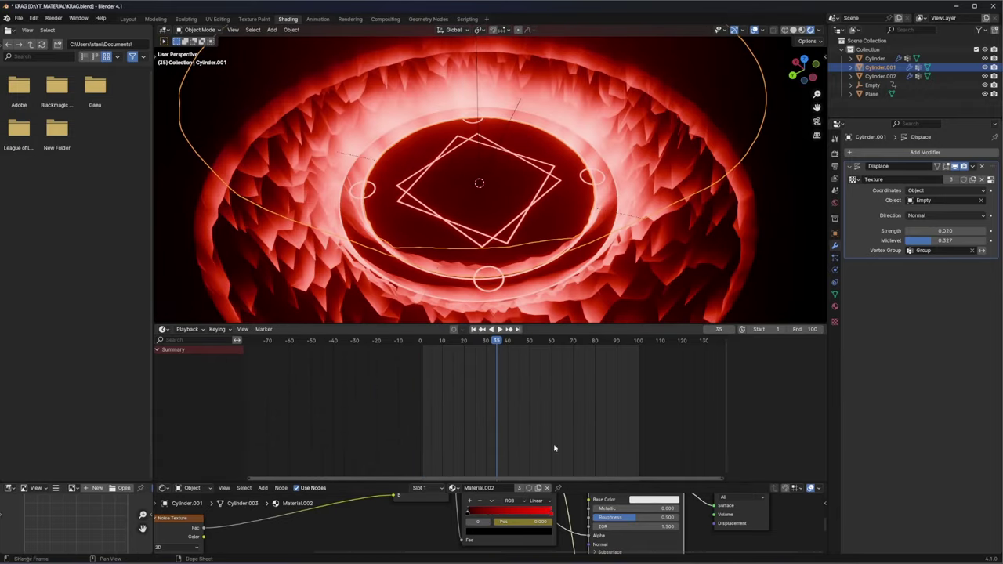
{"action": "left_click", "coordinate": [629, 270]}
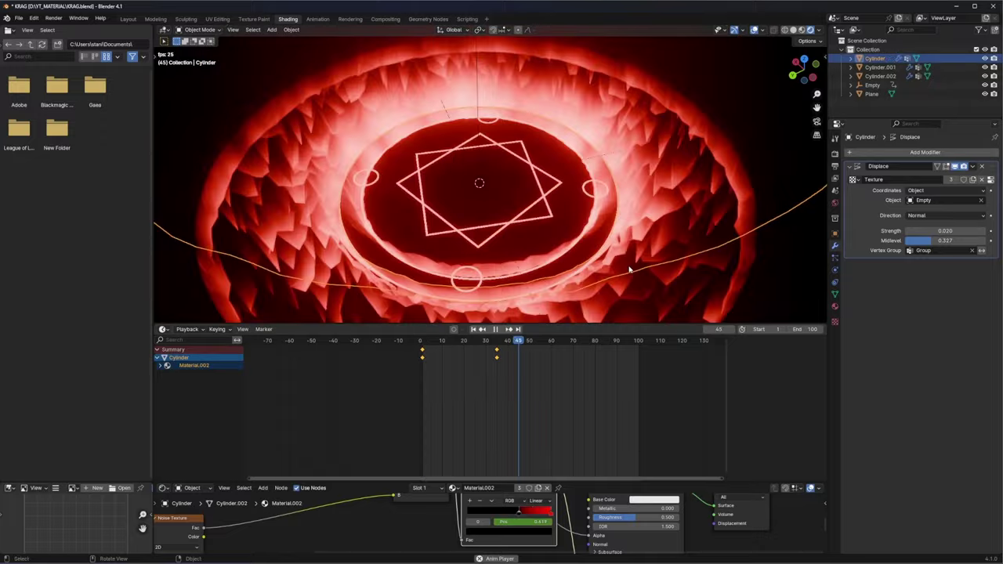
{"action": "key", "text": "g"}
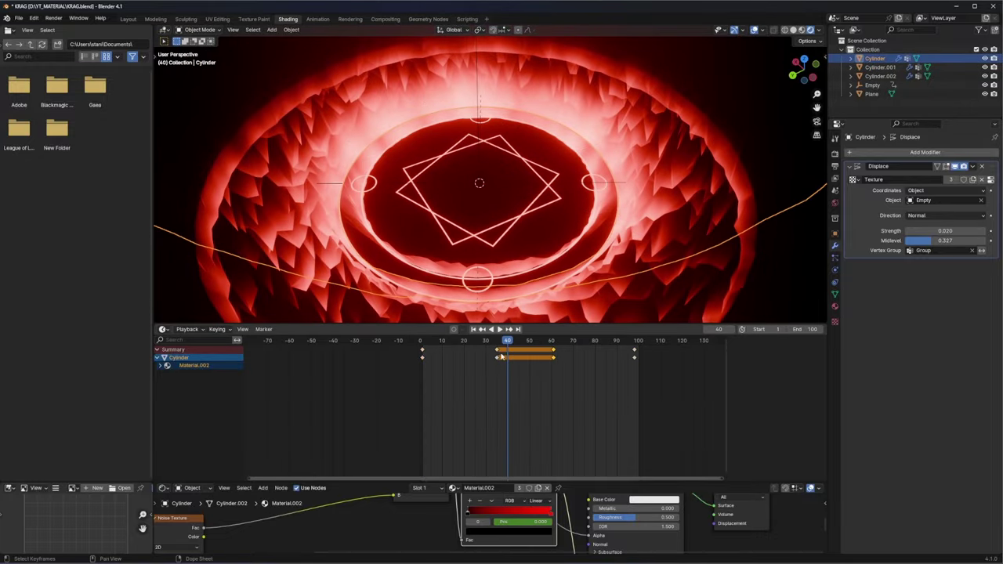
{"action": "key", "text": "Up"}
Clear the key selection, replay the animation, and select Cylinder.002, then the Plane.
{"action": "left_click", "coordinate": [554, 352]}
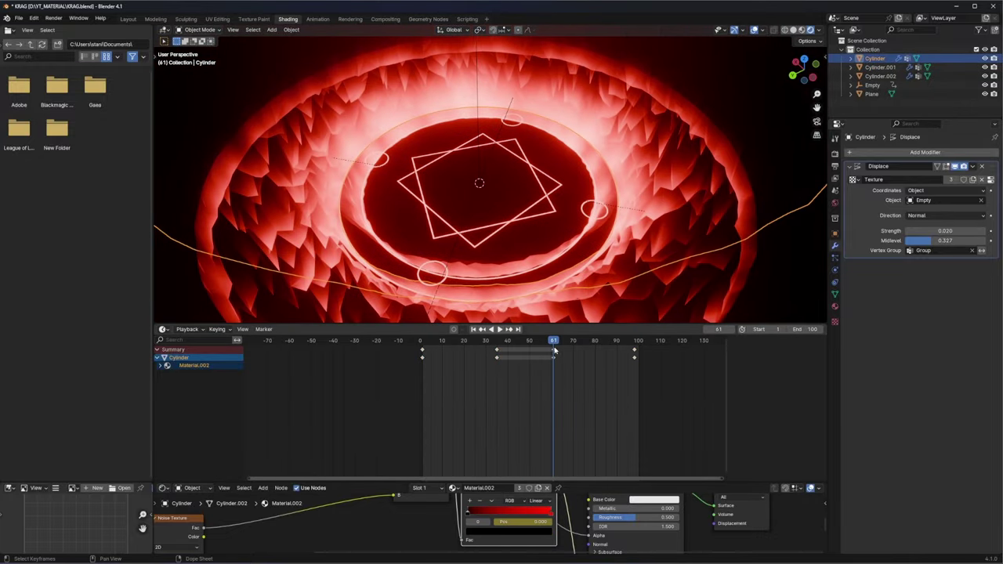
{"action": "key", "text": "space"}
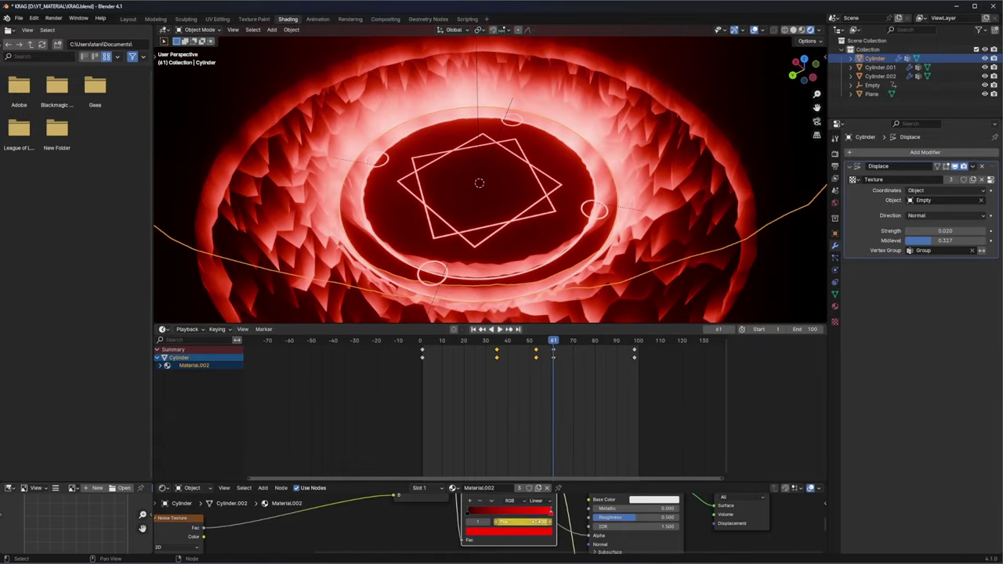
{"action": "left_click", "coordinate": [295, 237]}
{"action": "left_click", "coordinate": [562, 207]}
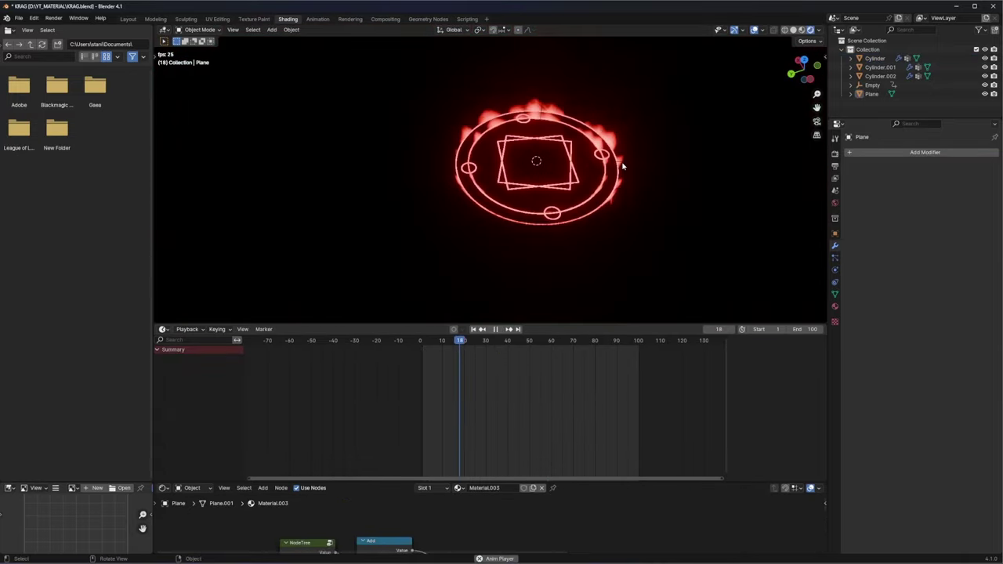
Enter Edit Mode on Cylinder.002, viewing the rings straight on.
{"action": "left_click", "coordinate": [623, 166]}
{"action": "middle_click_drag", "start_coordinate": [544, 157], "coordinate": [650, 170]}
{"action": "key", "text": "Tab"}
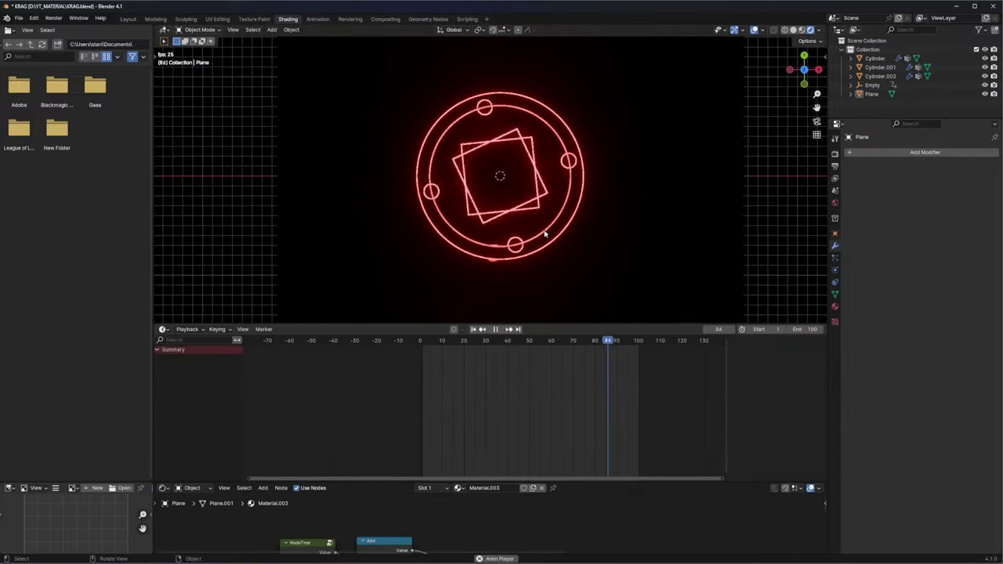
Apply a new easing to Cylinder.001's fade keyframes and replay the ring animation.
{"action": "left_click", "coordinate": [602, 194]}
{"action": "right_click", "coordinate": [488, 354]}
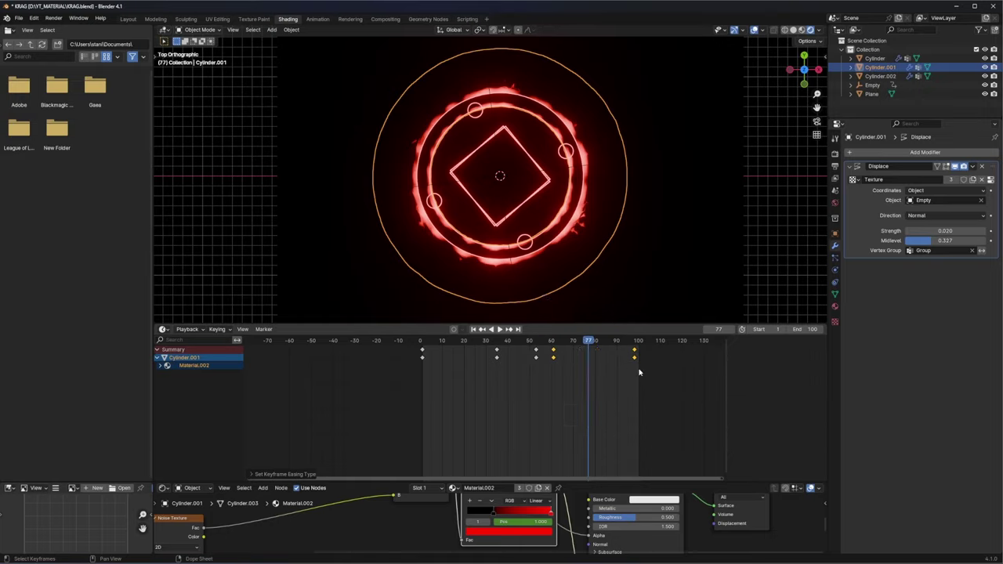
{"action": "left_click", "coordinate": [536, 358]}
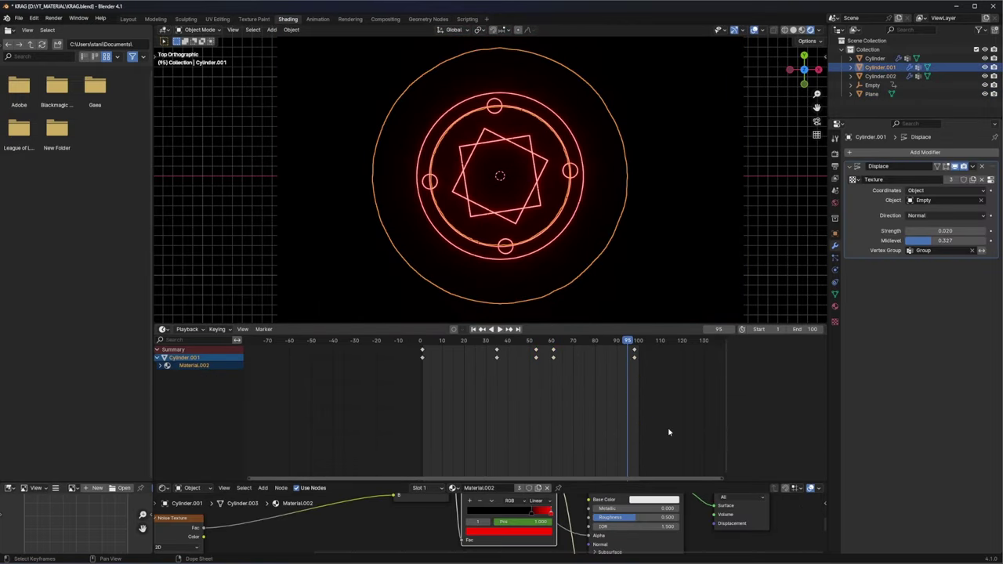
{"action": "key", "text": "space"}
{"action": "left_click", "coordinate": [513, 226]}
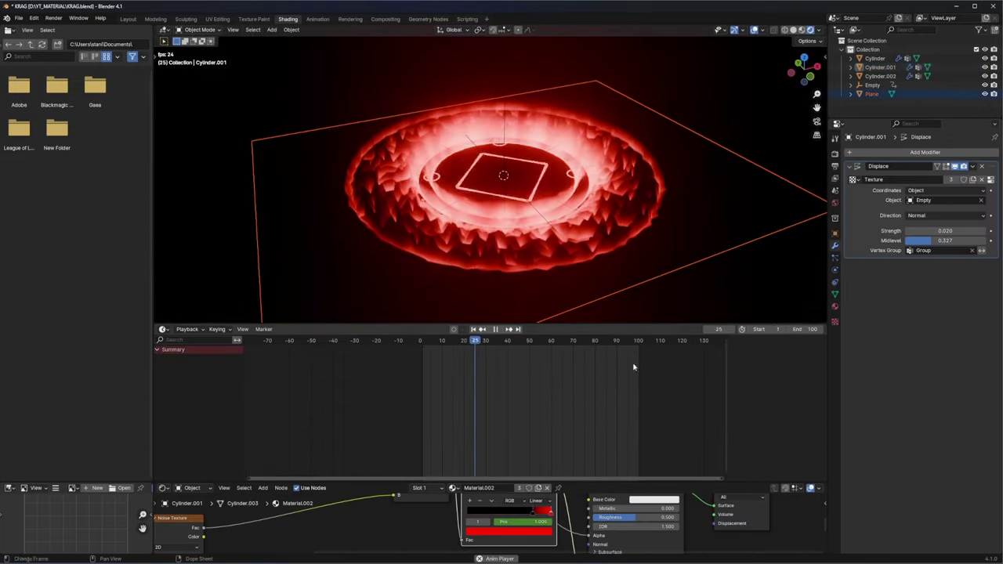
Save the magic circle scene as KRAG2.blend.
{"action": "middle_click_drag", "start_coordinate": [439, 235], "coordinate": [513, 226]}
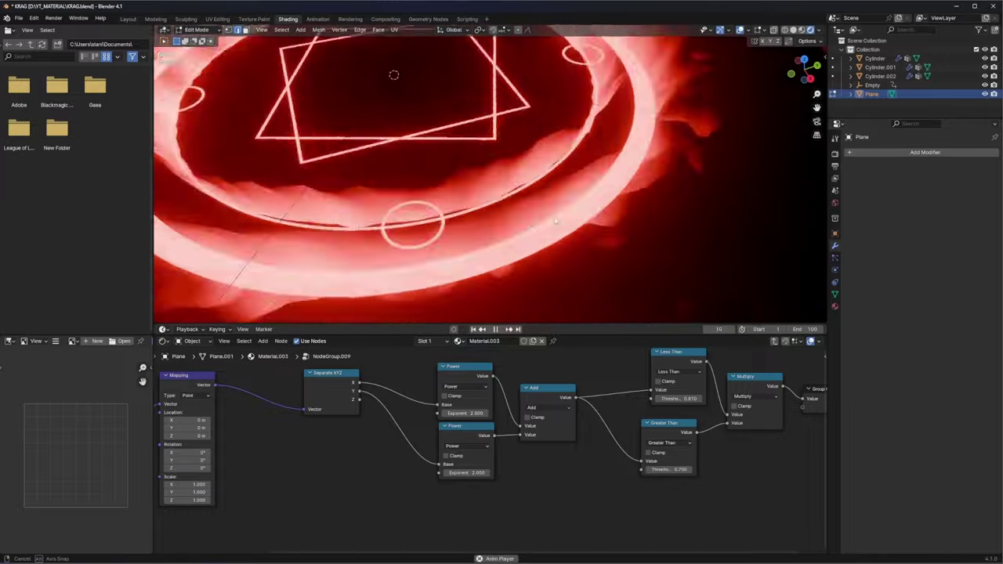
{"action": "left_click", "coordinate": [14, 17]}
{"action": "left_click", "coordinate": [35, 118]}
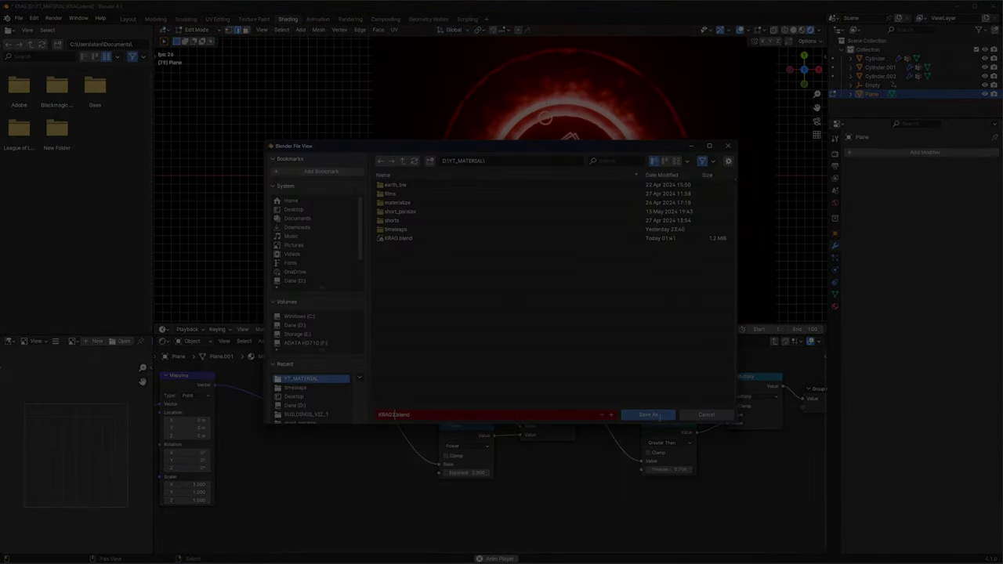
{"action": "key", "text": "Return"}
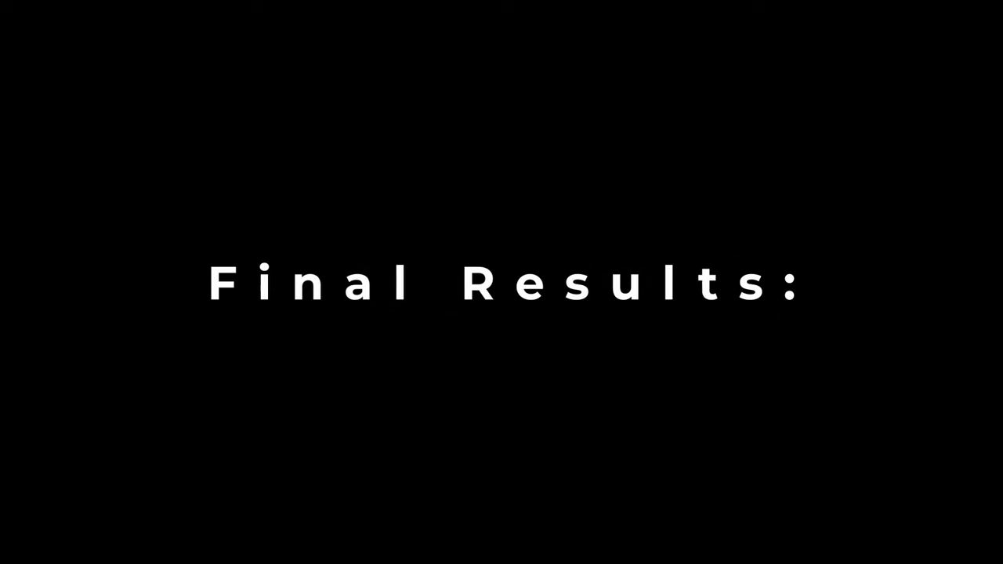